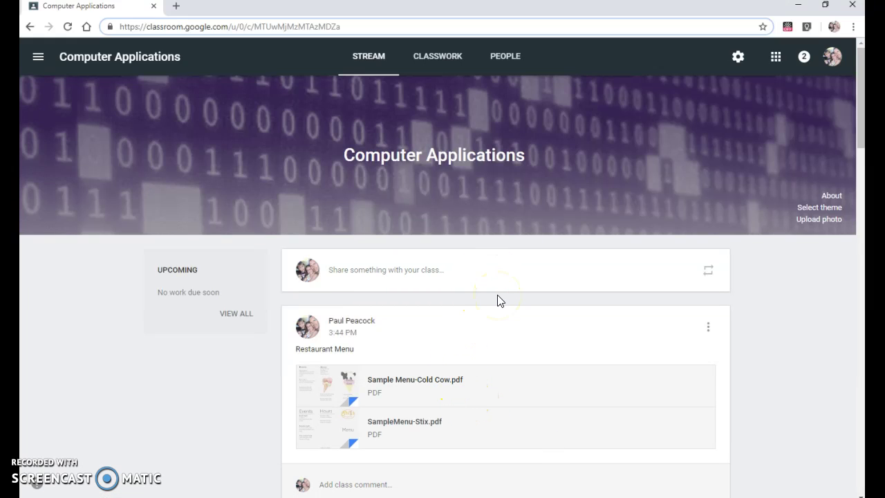
Preview the SampleMenu-Stix.pdf sample menu, then close the preview
left_click(412, 421)
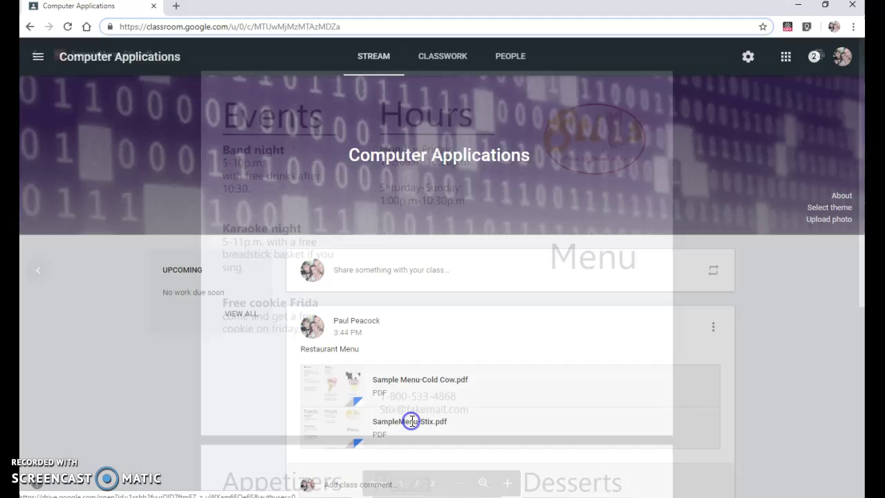
scroll(563, 325, "down", 5)
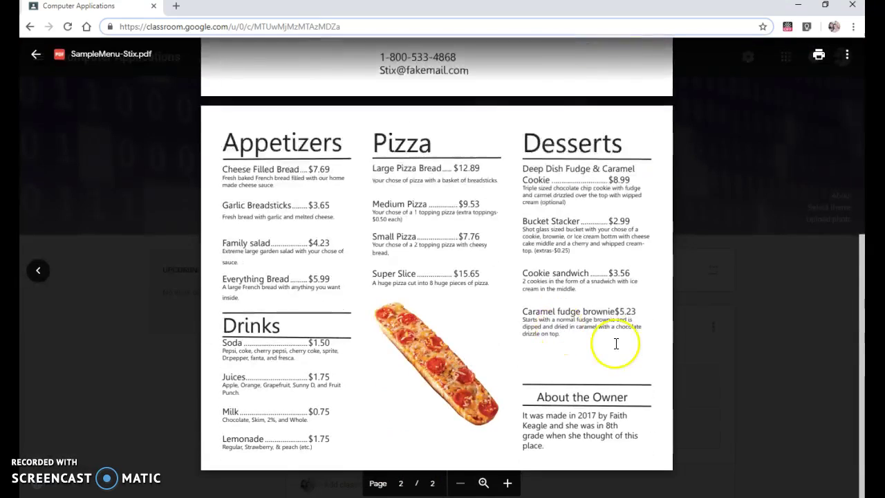
scroll(619, 341, "up", 5)
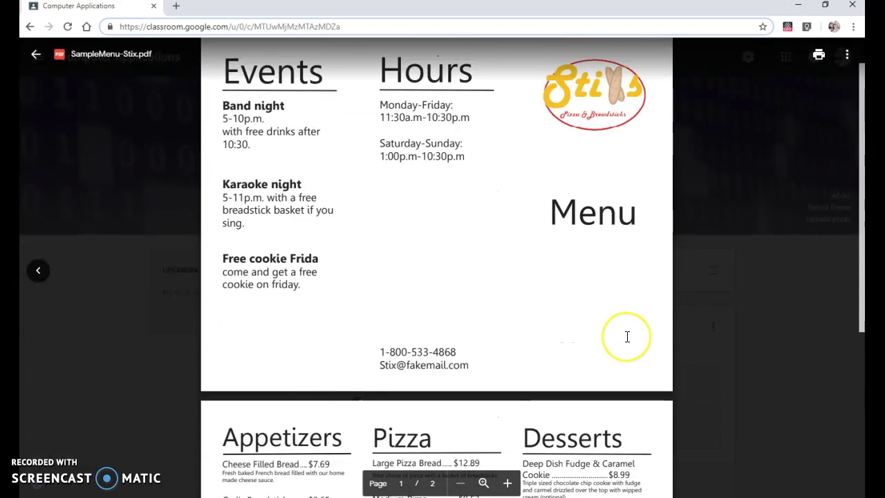
scroll(627, 337, "up", 1)
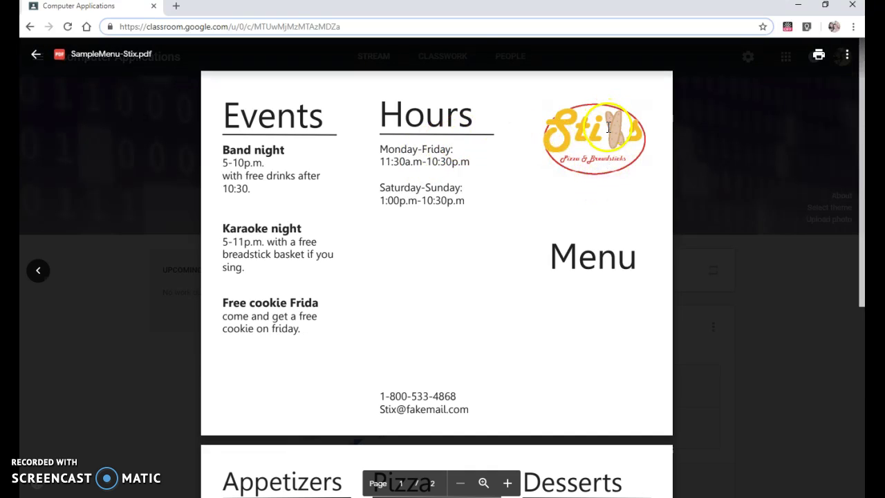
left_click(594, 315)
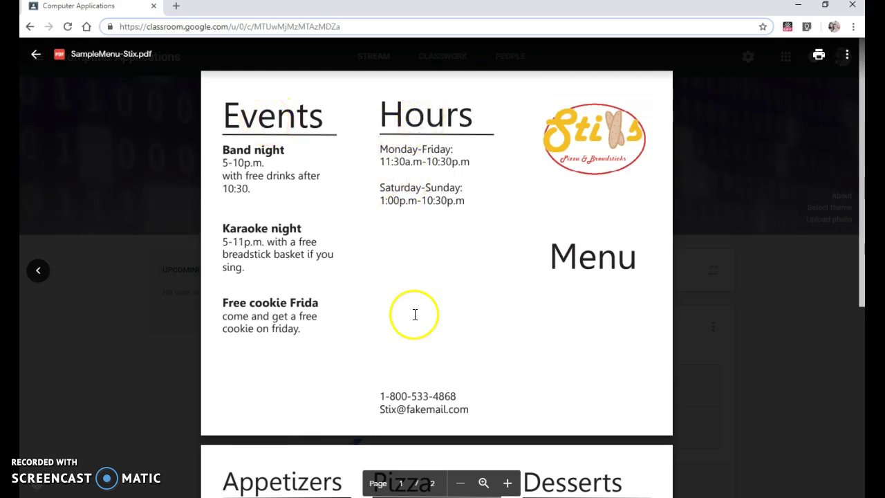
scroll(419, 361, "down", 5)
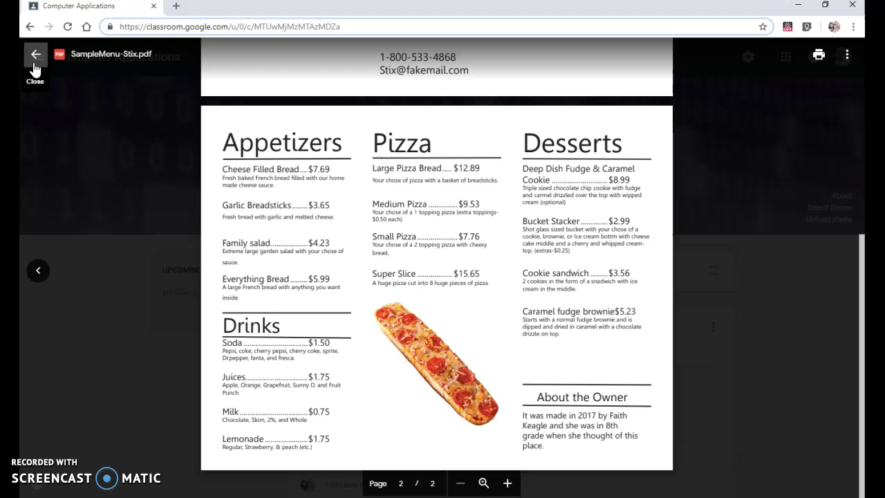
left_click(35, 69)
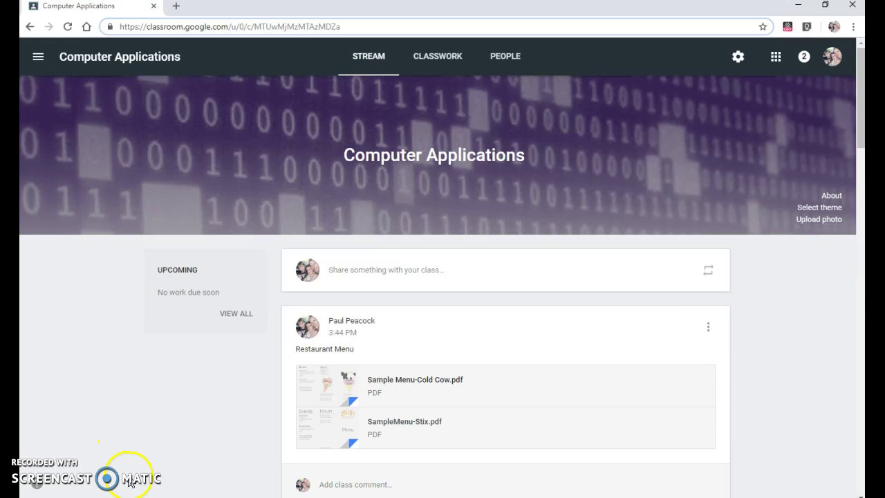
Create a new landscape Letter print document, 66p0 wide by 51p0 high
key("alt+Tab")
key("alt+Tab")
key("alt+Tab")
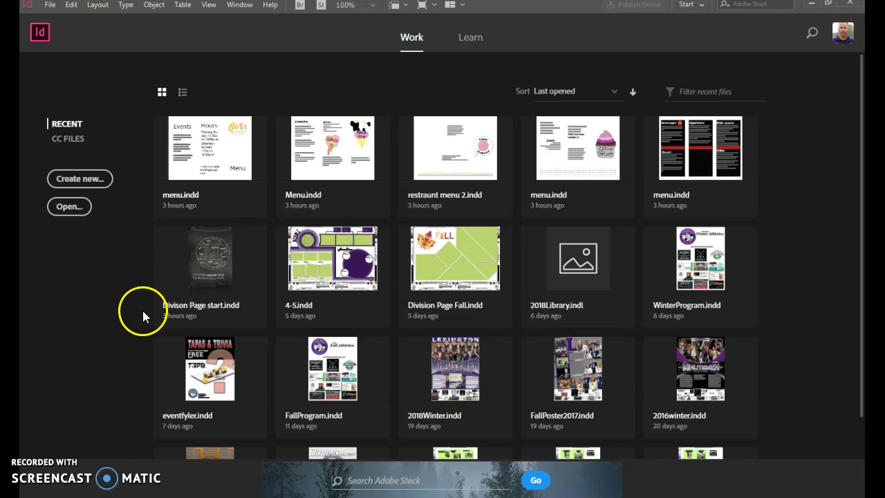
left_click(95, 181)
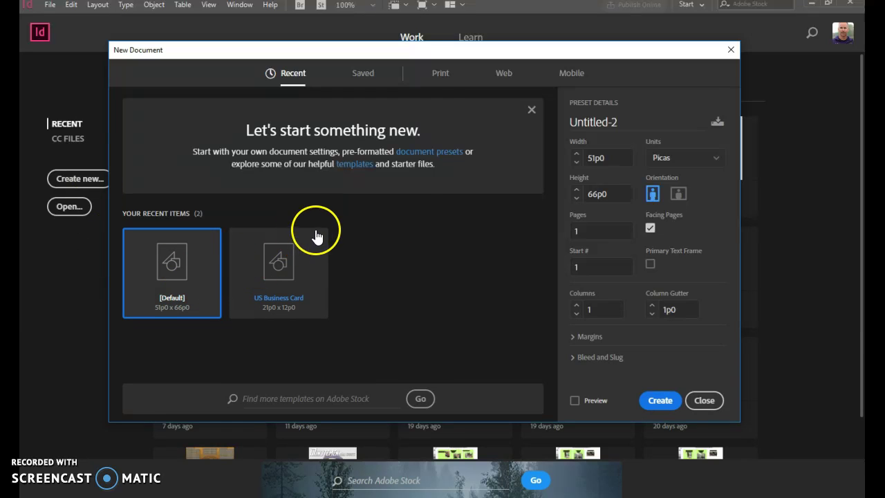
left_click(437, 73)
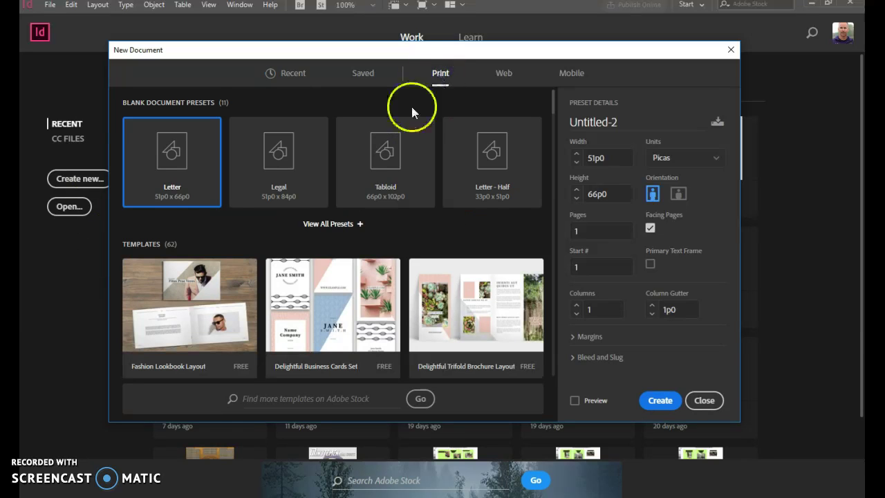
left_click(194, 188)
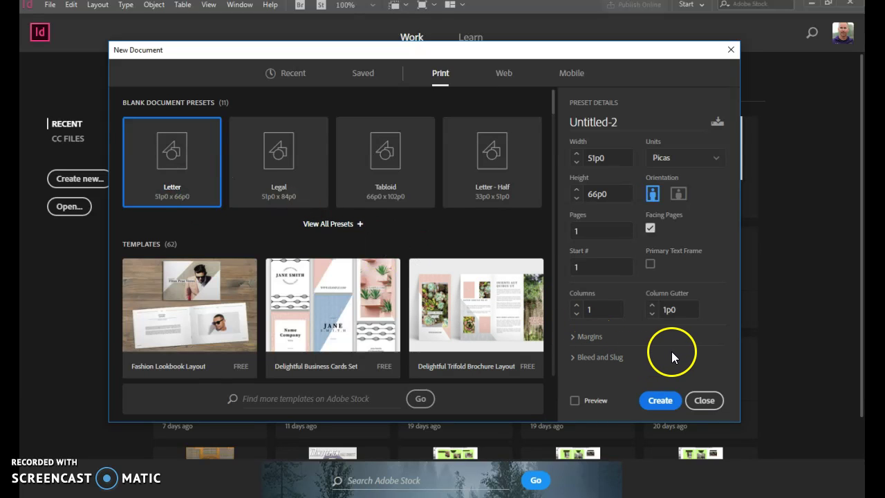
left_click(681, 196)
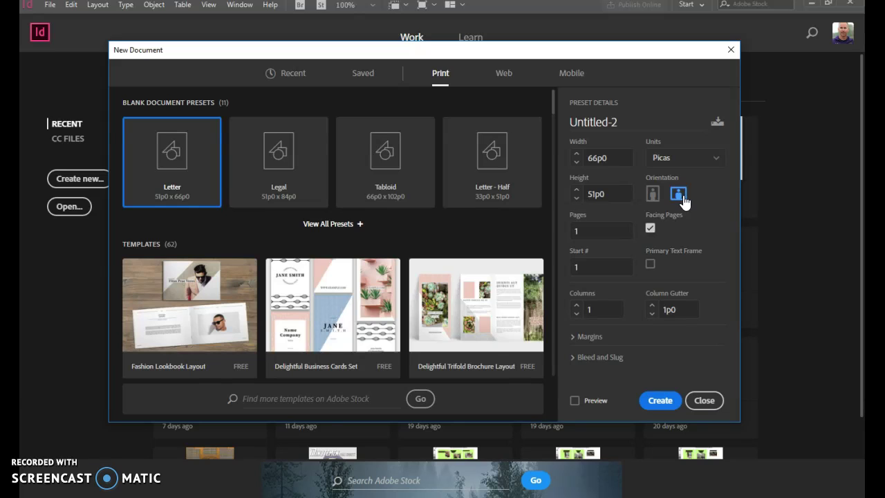
left_click(655, 394)
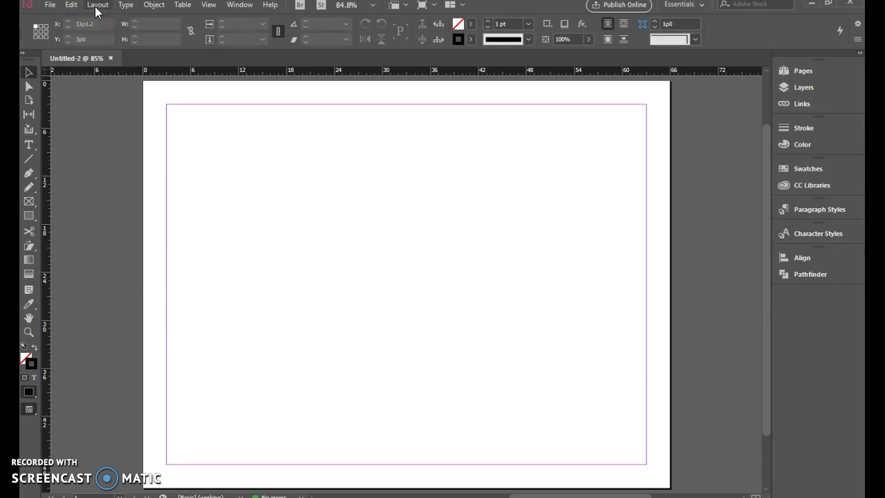
Switch the horizontal and vertical rulers from picas to inches
left_click(96, 7)
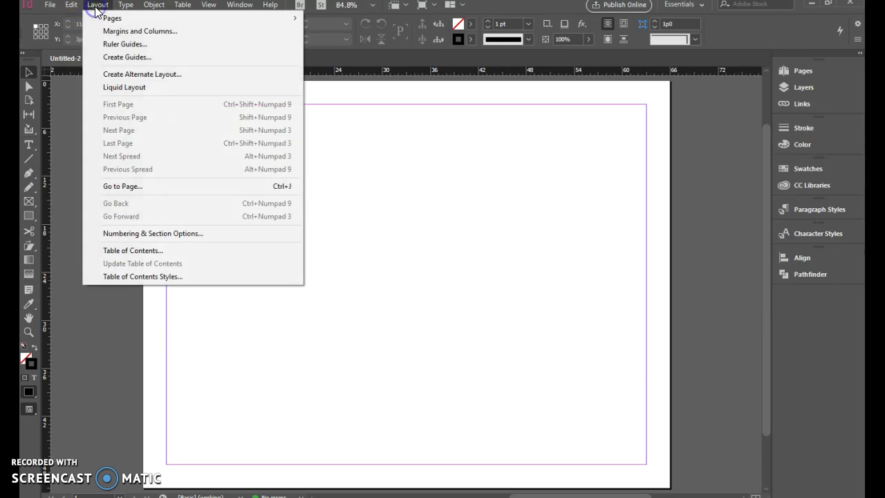
left_click(199, 38)
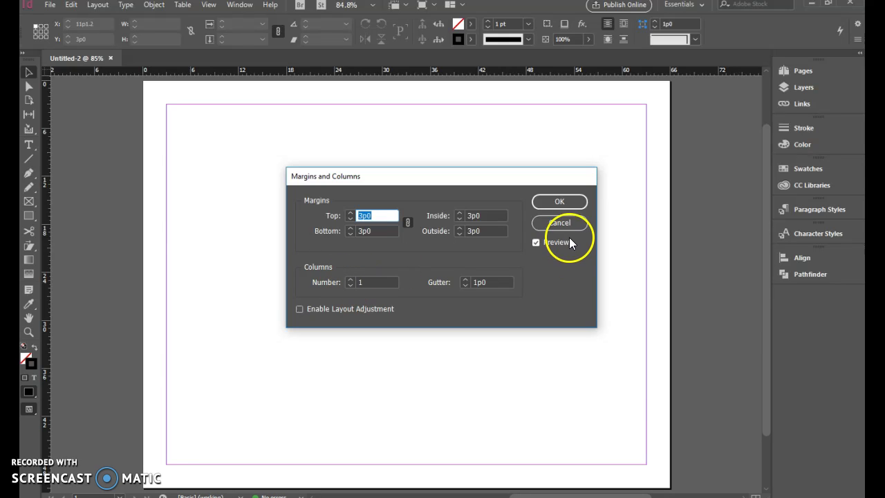
left_click(553, 225)
right_click(254, 72)
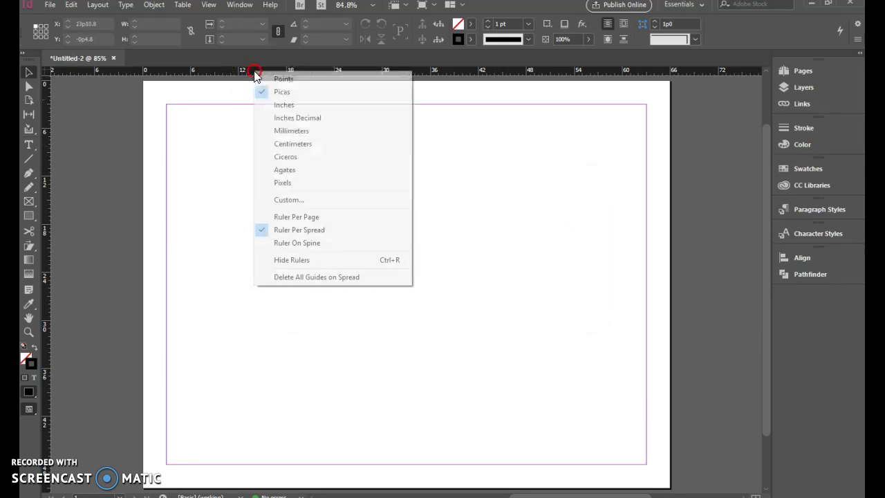
left_click(280, 107)
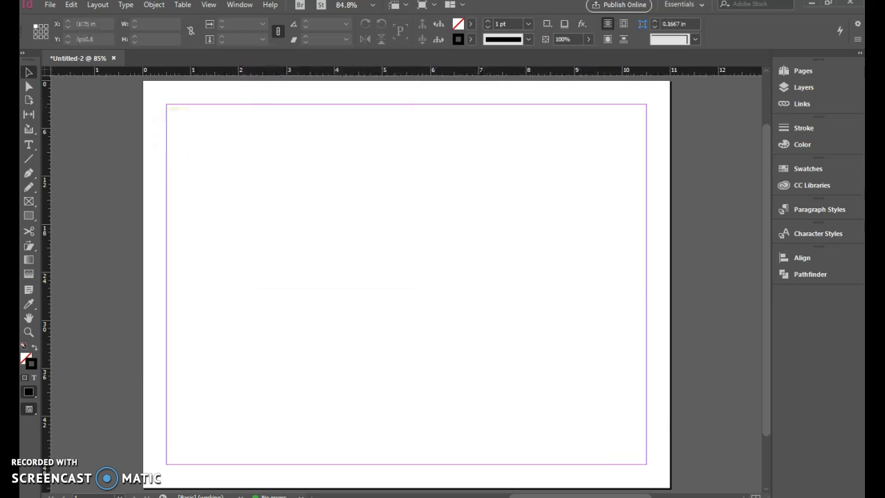
right_click(50, 151)
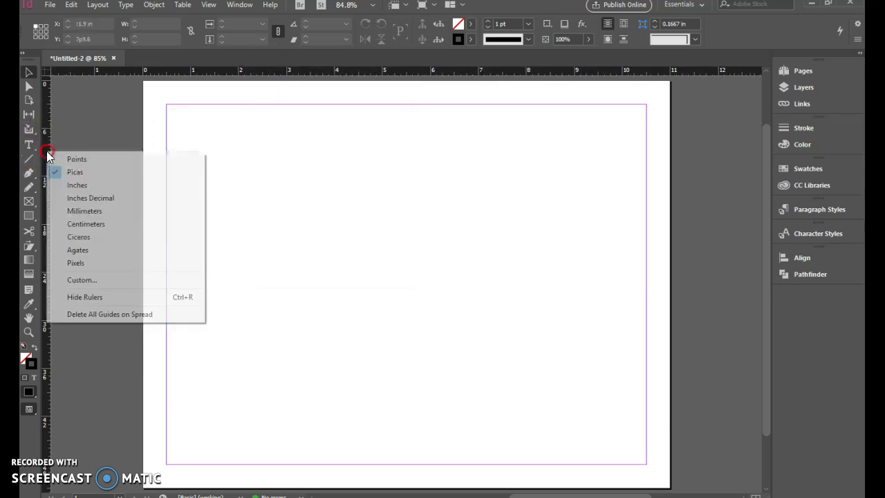
left_click(76, 185)
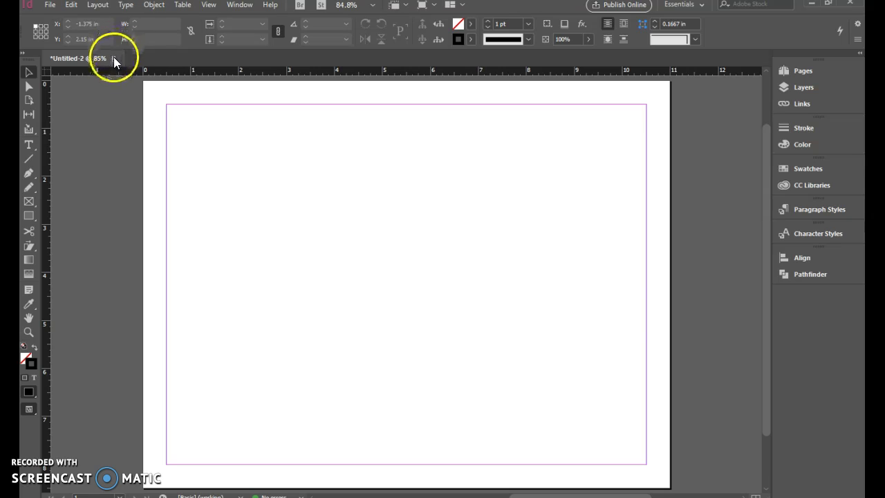
In Margins and Columns, set 3 columns with a 1 in gutter, keeping 0.5 in margins
left_click(97, 5)
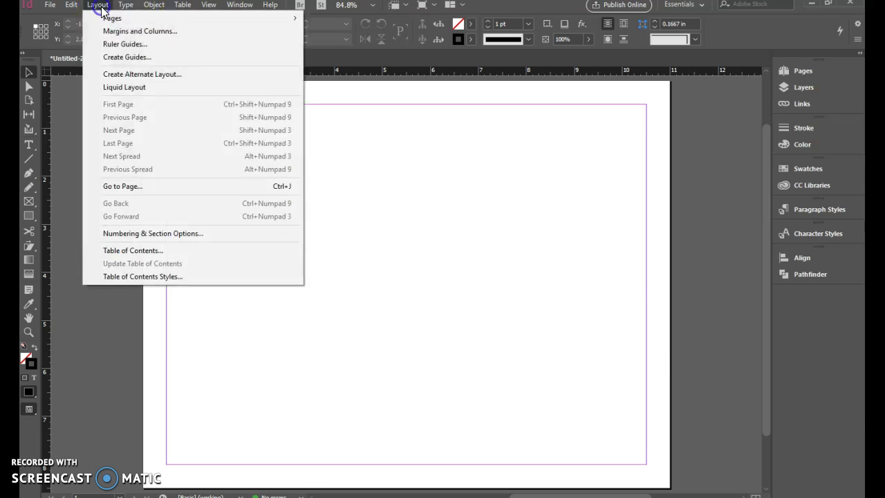
left_click(129, 31)
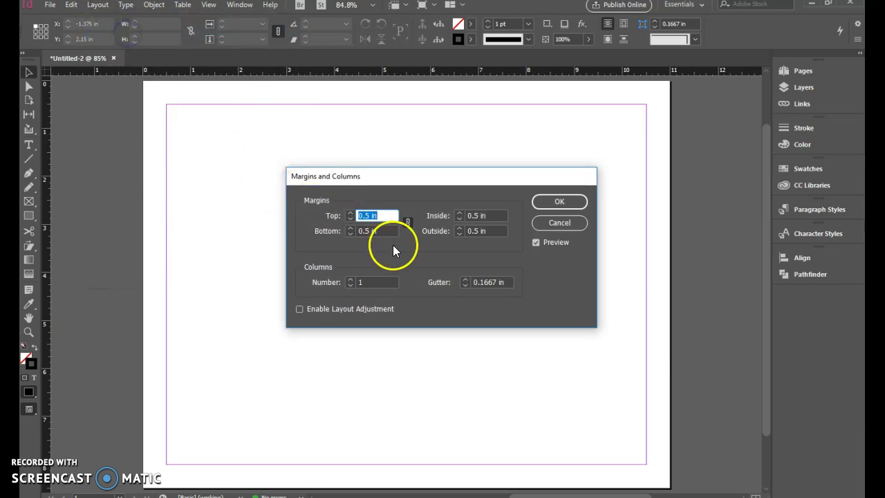
left_click(350, 283)
left_click(349, 280)
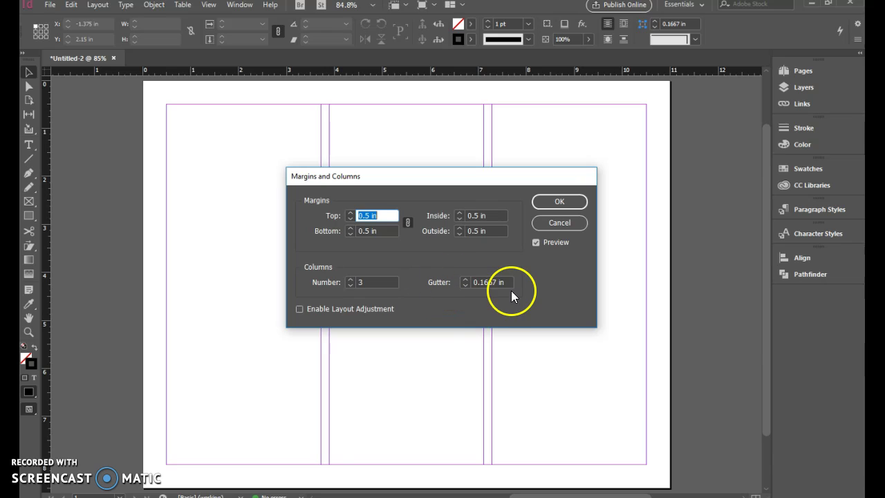
left_click_drag(502, 281, 455, 287)
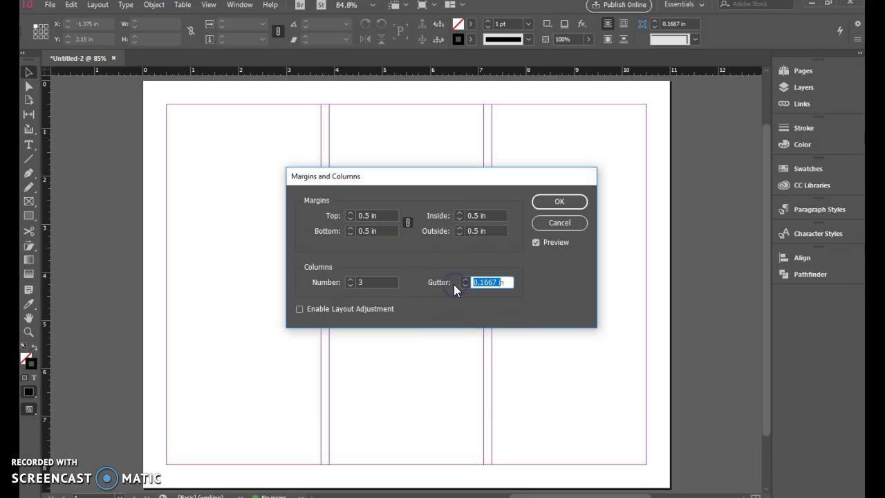
type("1h")
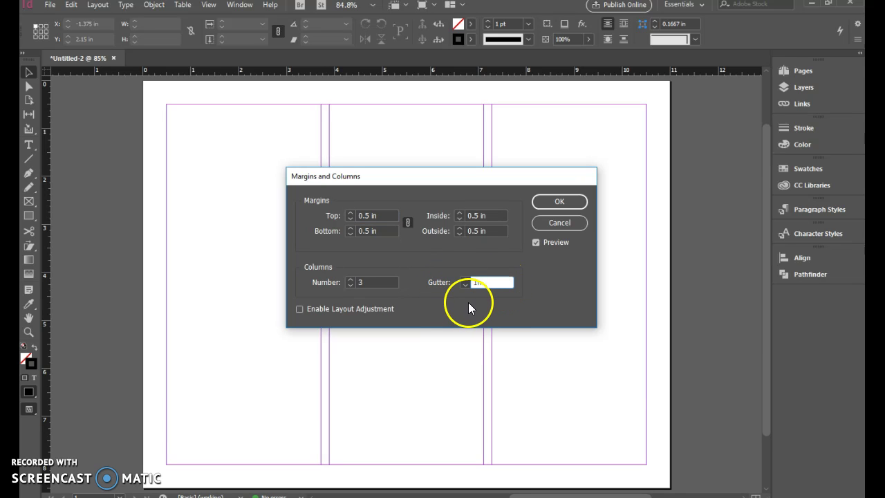
left_click(468, 306)
left_click(470, 271)
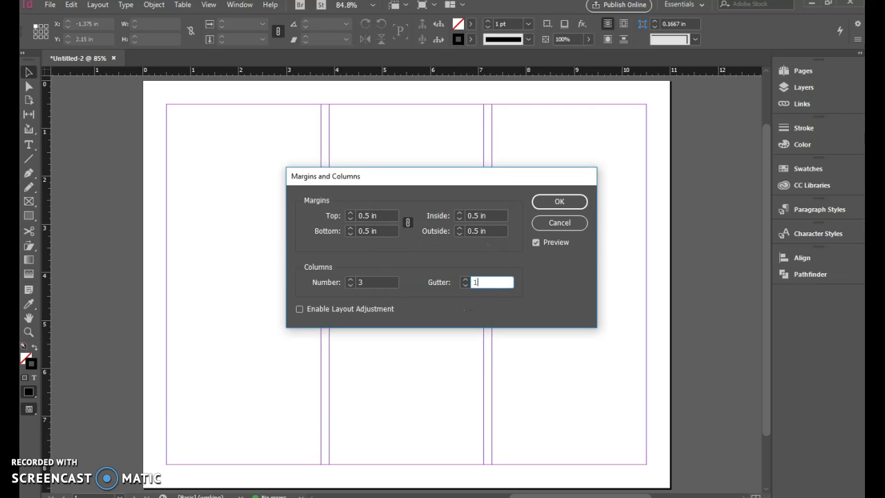
left_click(452, 312)
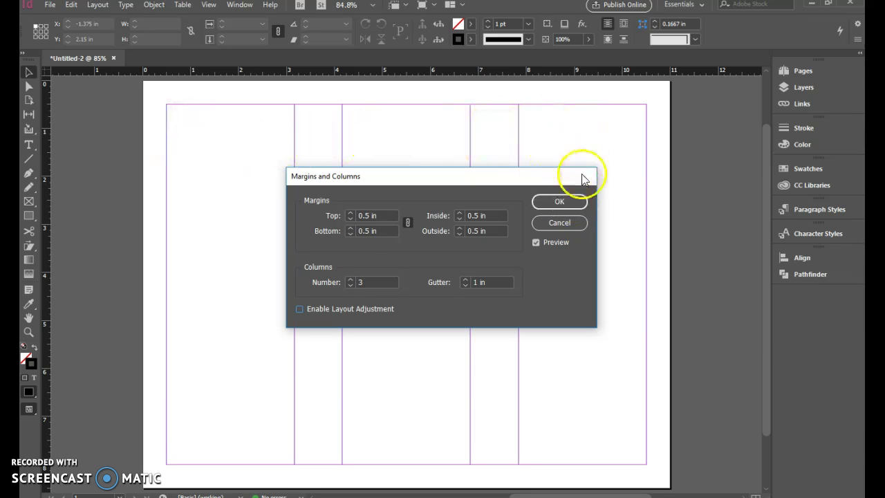
left_click(569, 206)
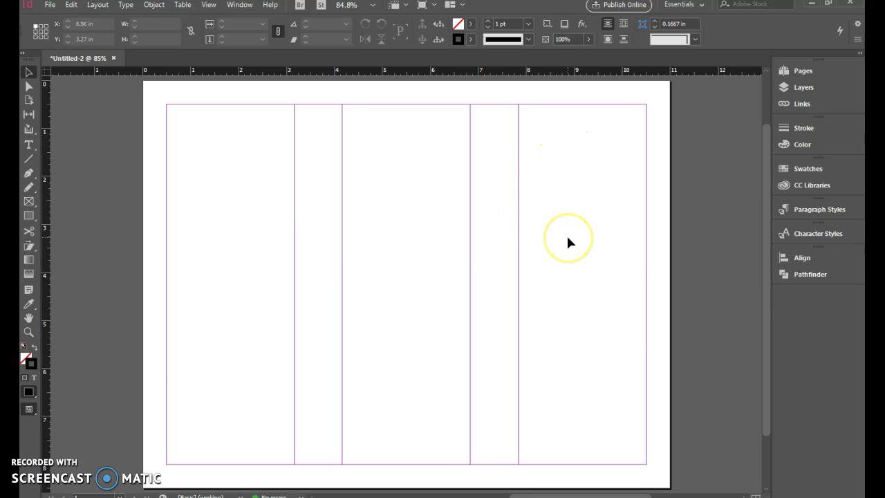
Place the proud peacock logo file near the top of the page
left_click(50, 5)
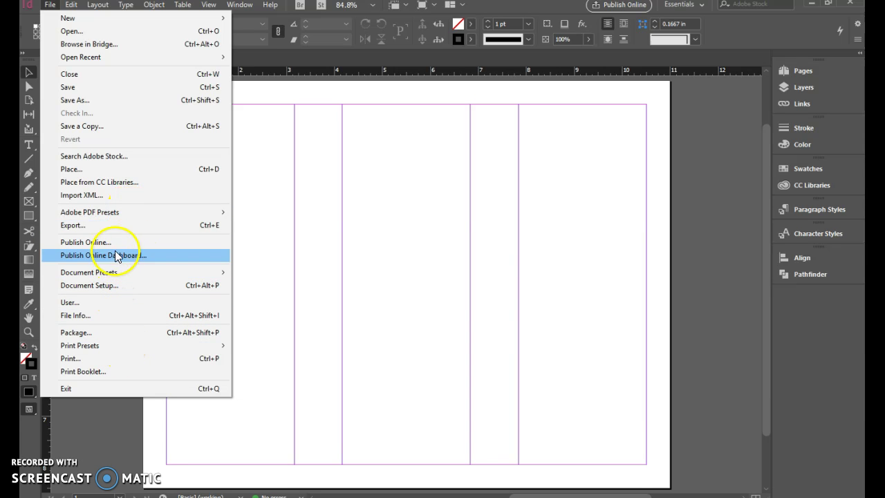
left_click(108, 170)
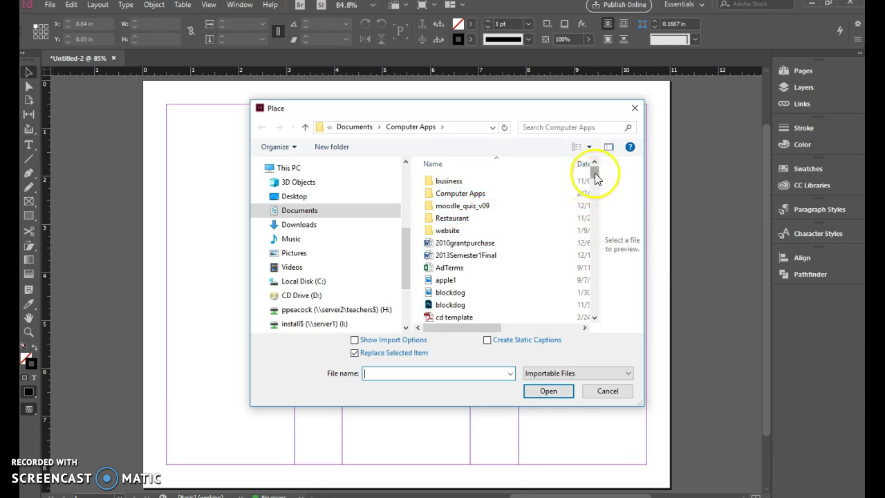
left_click_drag(594, 173, 593, 259)
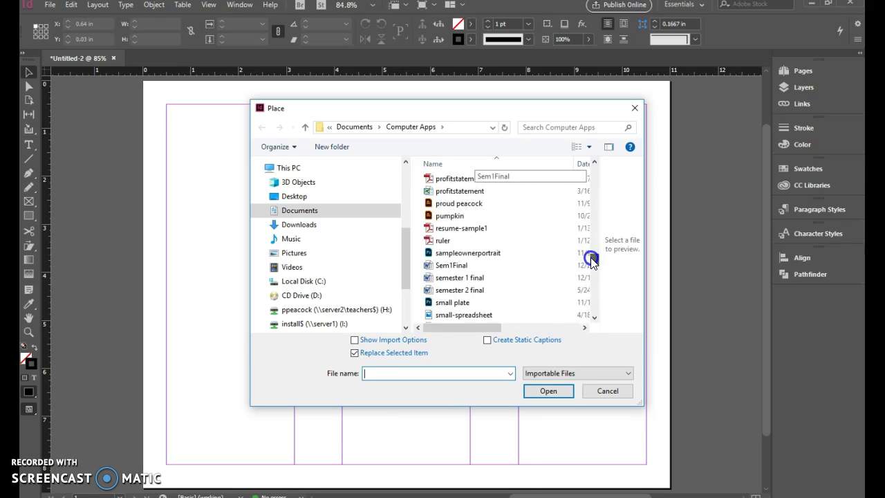
left_click(459, 203)
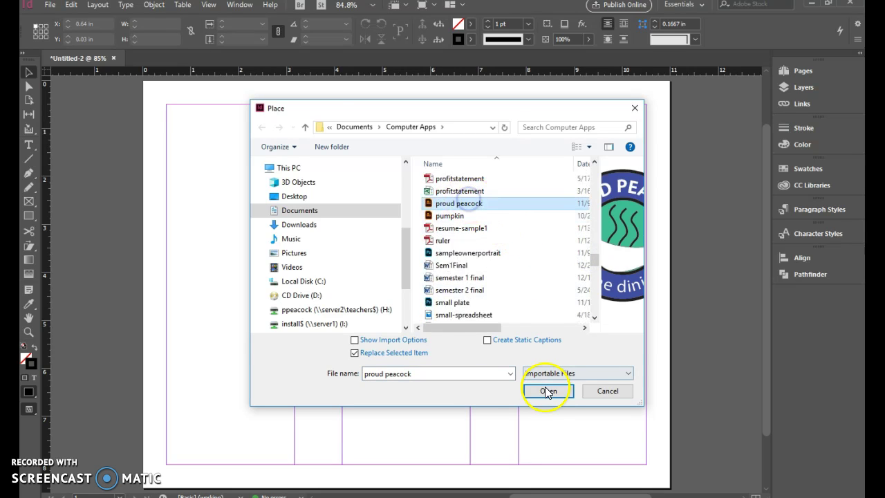
left_click(546, 390)
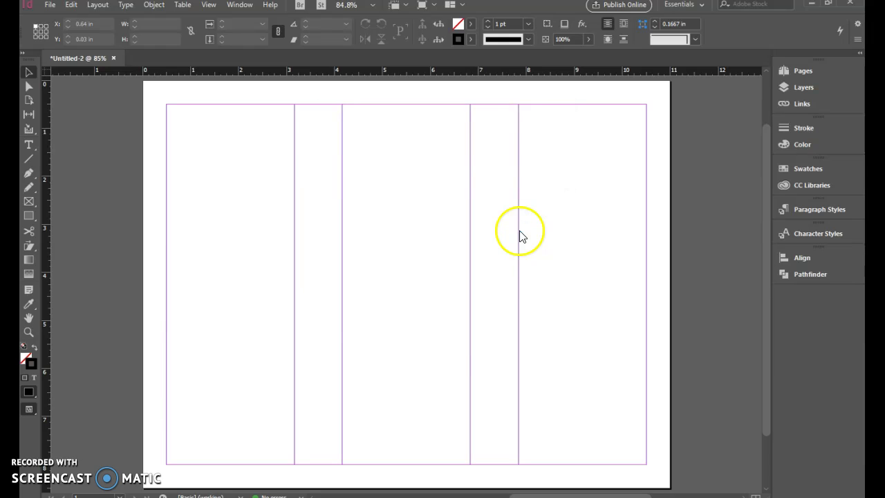
left_click(416, 175)
left_click(359, 136)
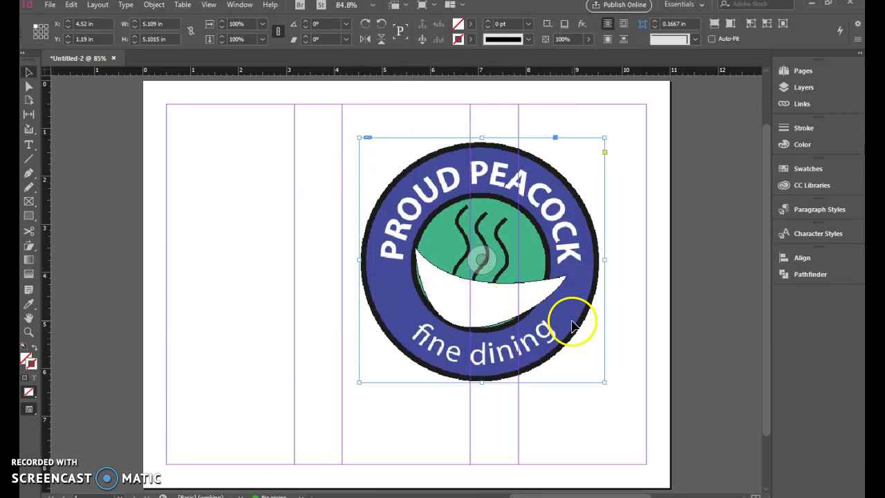
Scale the logo to about 2.8 in wide and fit it atop the right panel
left_click_drag(605, 381, 510, 288)
left_click_drag(466, 245, 598, 242)
left_click(642, 304)
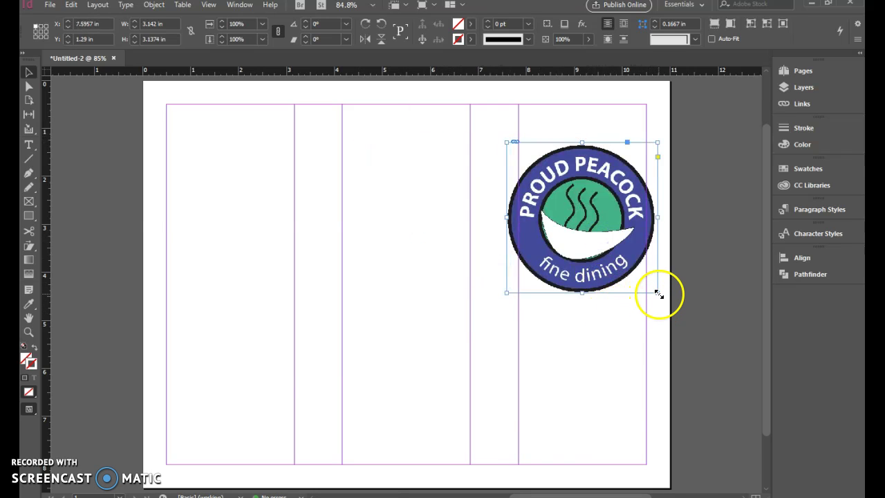
left_click_drag(658, 293, 638, 282)
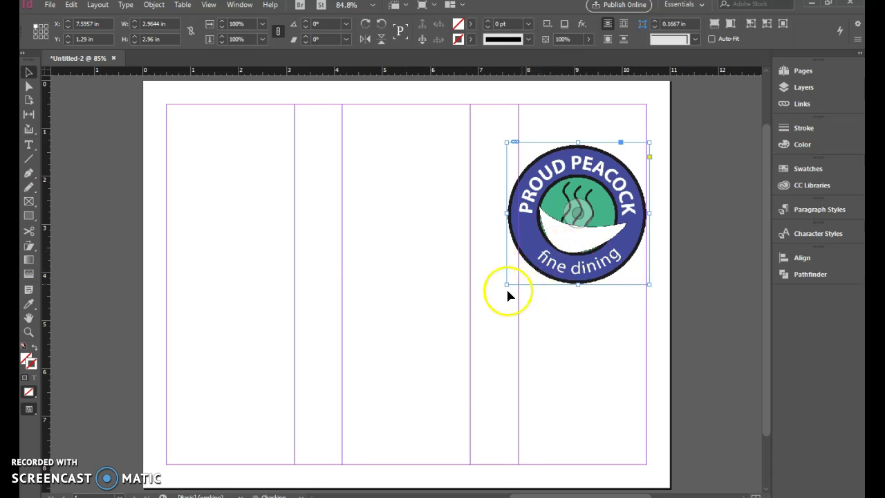
left_click_drag(508, 283, 526, 272)
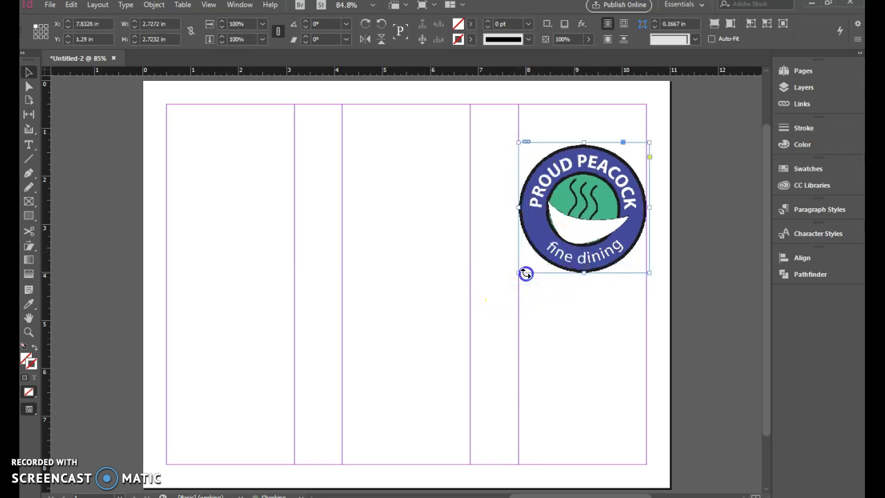
left_click_drag(588, 231, 586, 246)
left_click(581, 374)
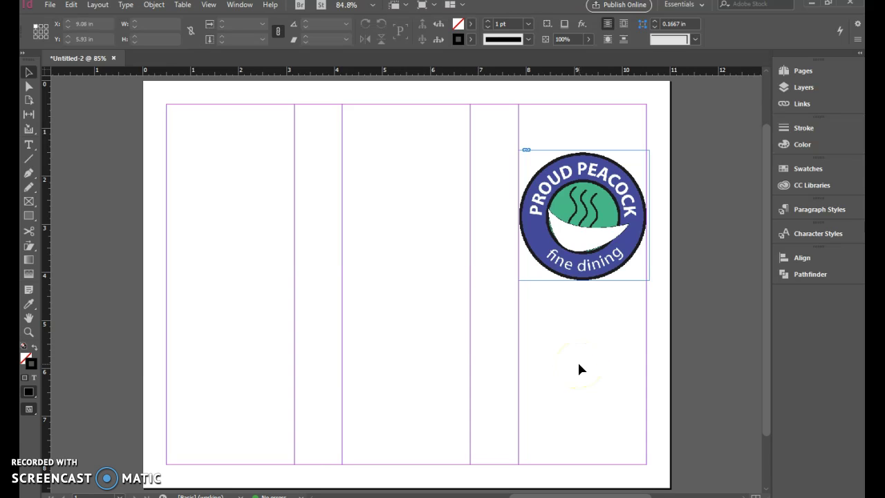
Draw a text frame below the logo for MENU and set its size to 60 pt
left_click(28, 144)
left_click_drag(520, 339, 646, 394)
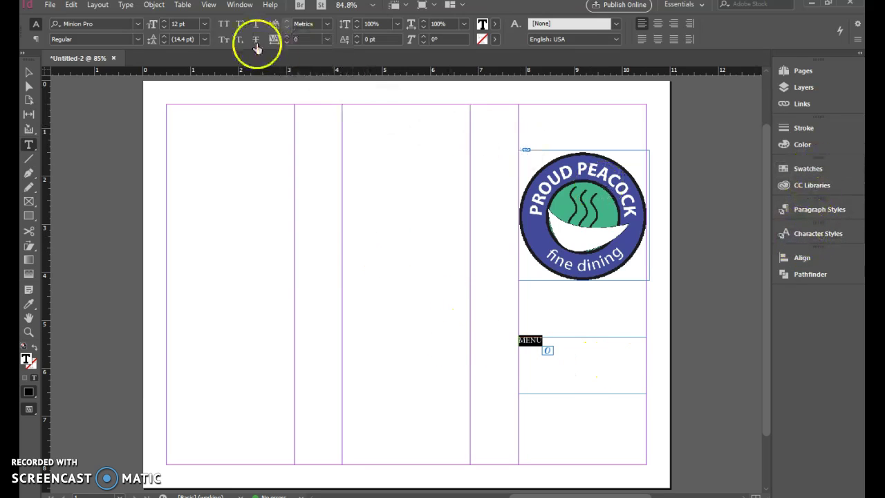
left_click(164, 24)
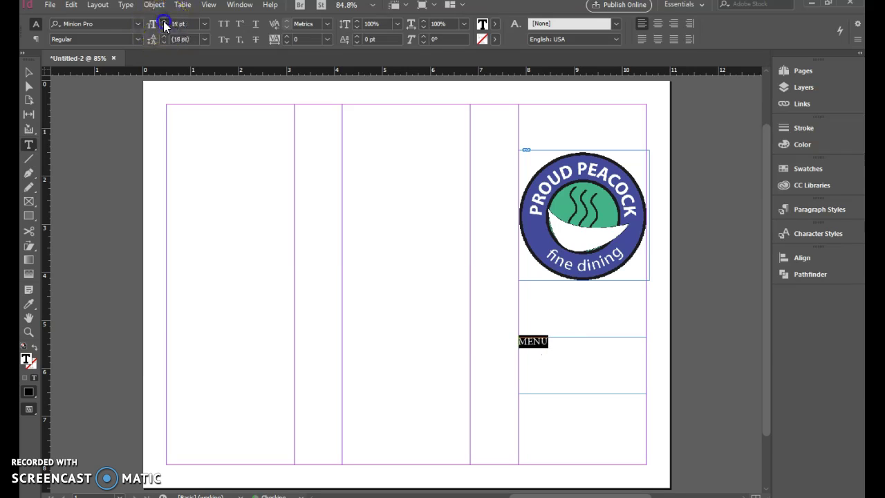
left_click(165, 25)
left_click(205, 24)
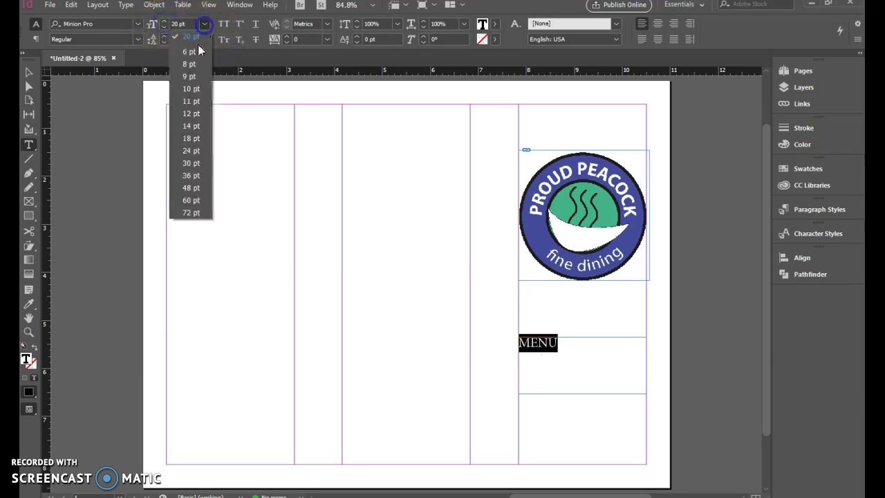
left_click(190, 212)
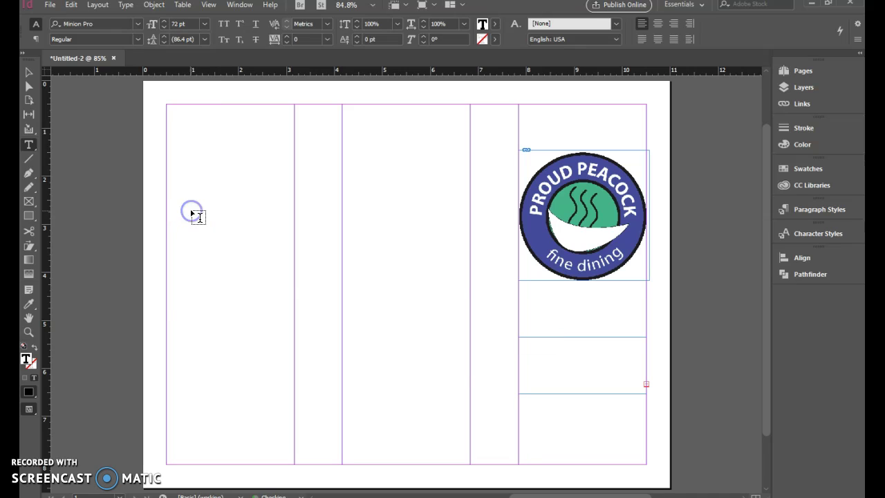
left_click(205, 25)
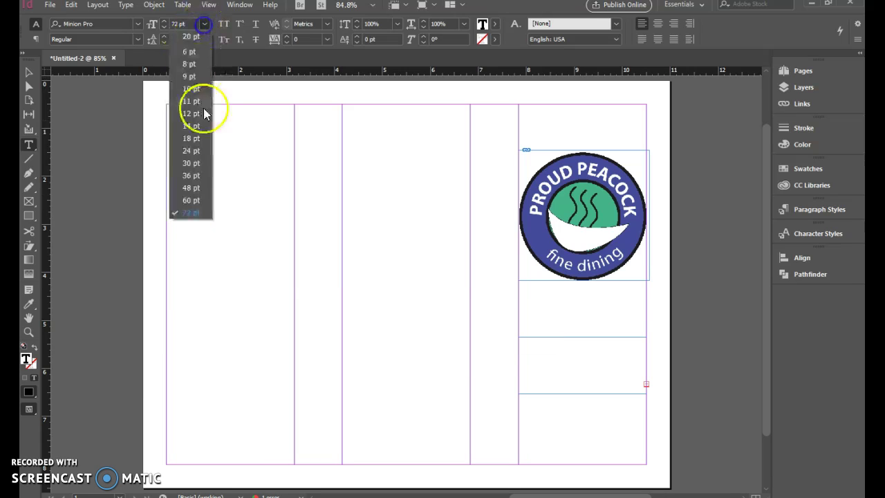
left_click(194, 200)
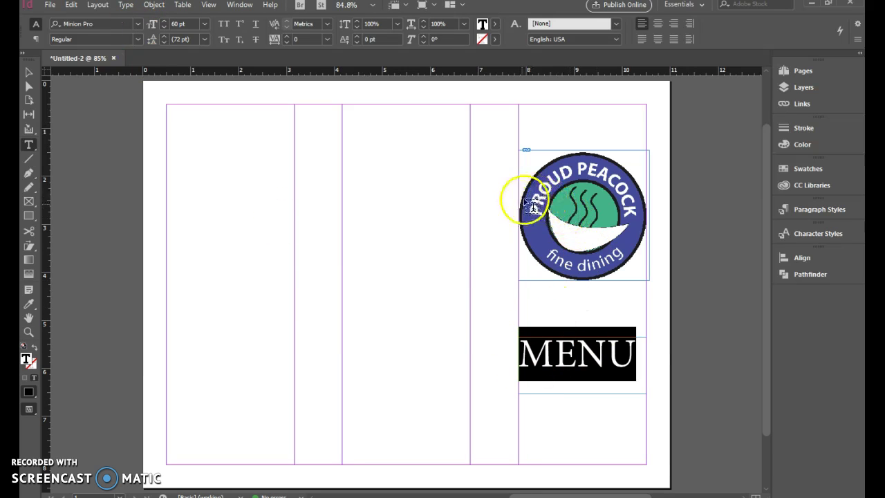
Change MENU to Arial Black and reduce it to 55 pt
left_click(137, 27)
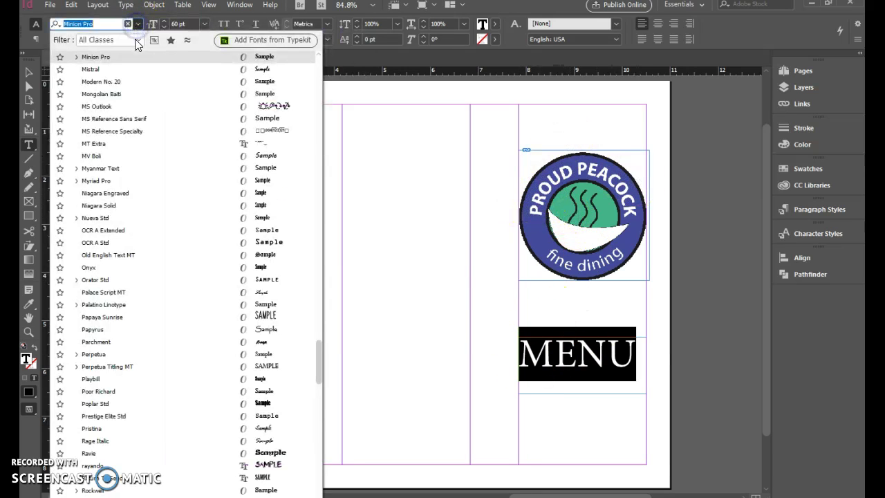
type("A")
left_click(147, 35)
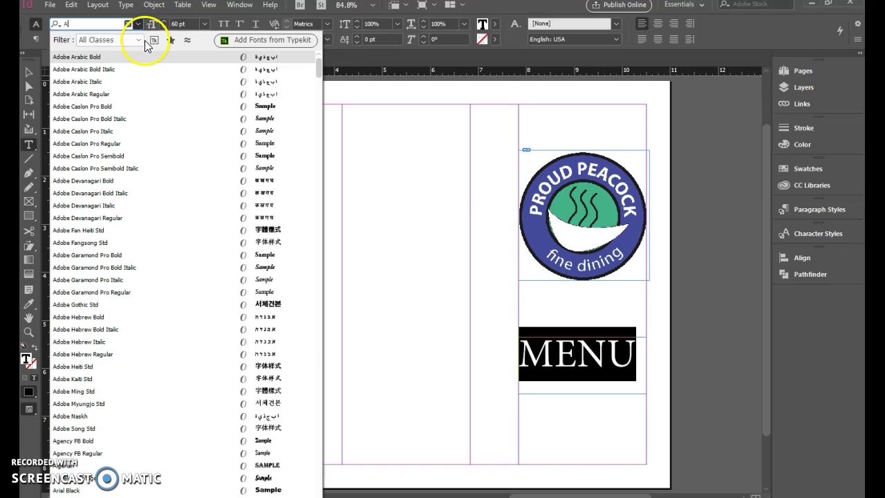
left_click(88, 64)
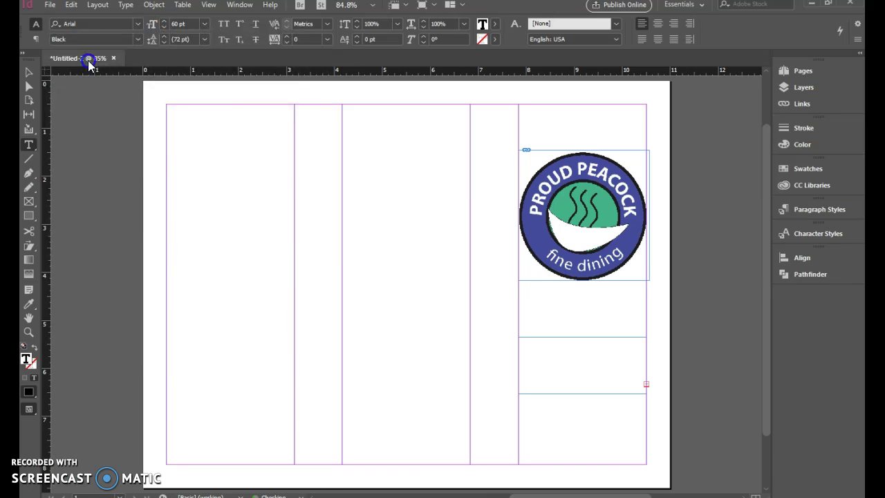
left_click(164, 27)
left_click(164, 27)
left_click(164, 27)
left_click(163, 27)
left_click(164, 27)
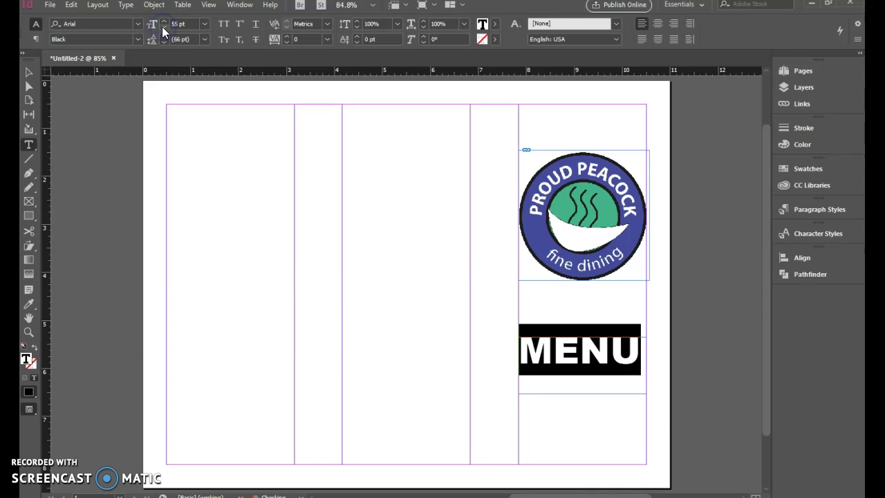
Nudge the MENU text frame slightly right and down beneath the logo
left_click(29, 72)
left_click(341, 196)
left_click(590, 350)
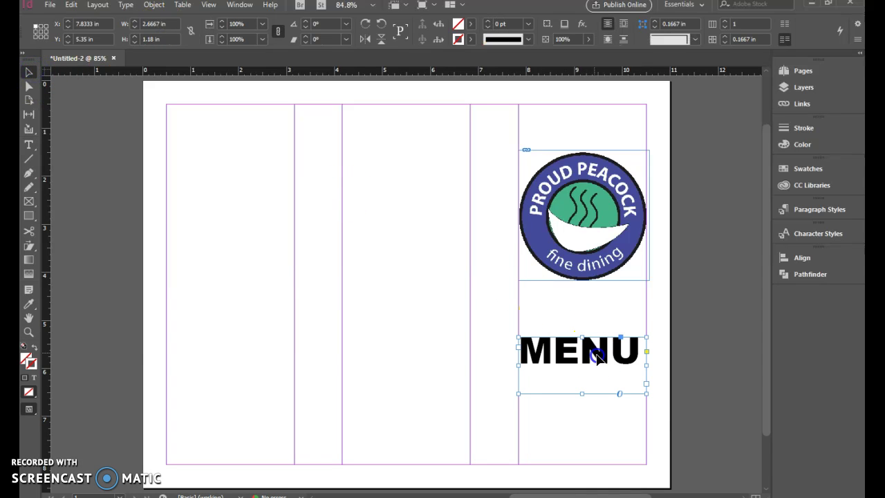
left_click_drag(598, 352, 598, 355)
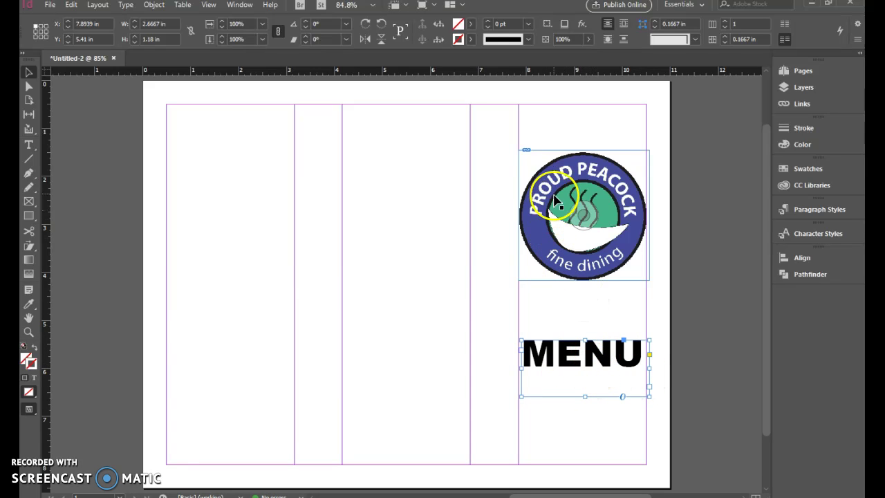
left_click(494, 242)
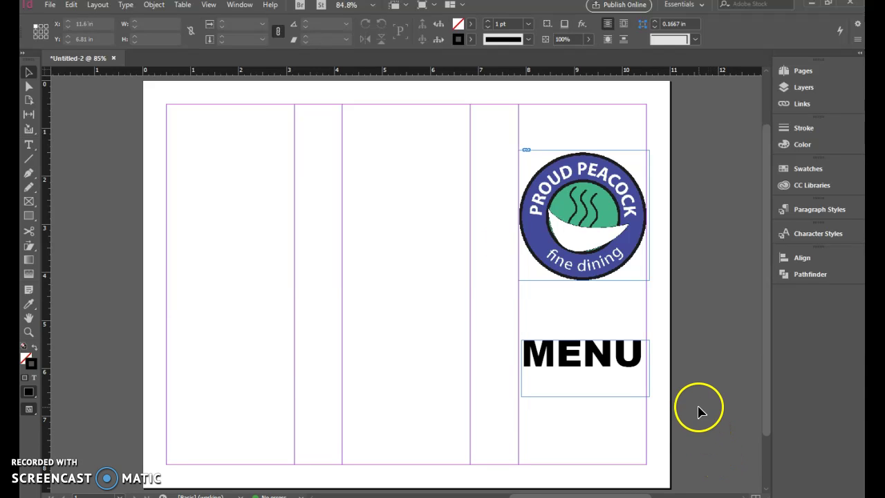
Duplicate the MENU frame and move the copy, 1 in tall, to the top of the left panel
left_click(589, 369)
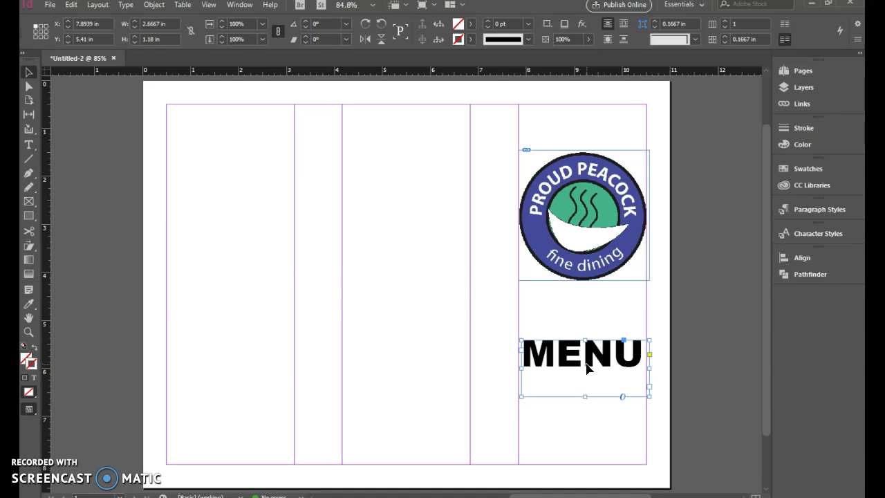
key("ctrl+c")
key("ctrl+v")
left_click_drag(450, 277, 241, 123)
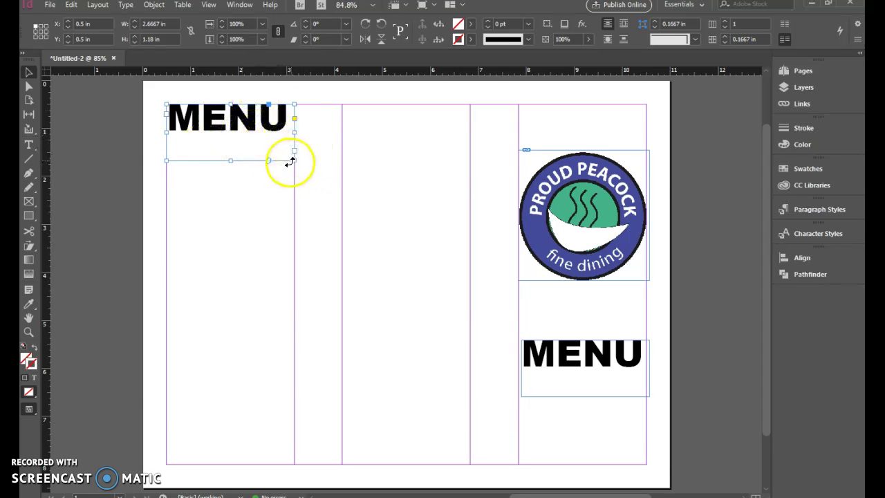
left_click_drag(293, 159, 142, 118)
Replace the copied text with the Events heading and widen the frame to show it
double_click(284, 131)
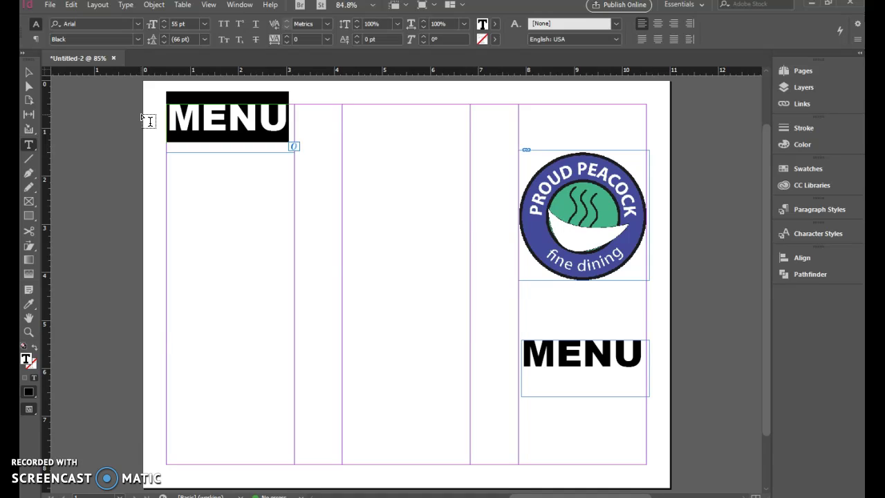
type("EVE")
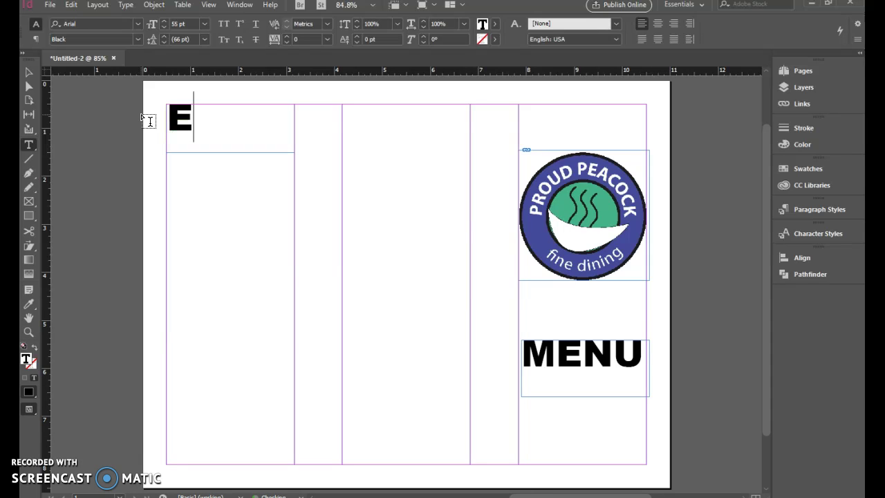
key("BackSpace")
key("BackSpace")
type("vening")
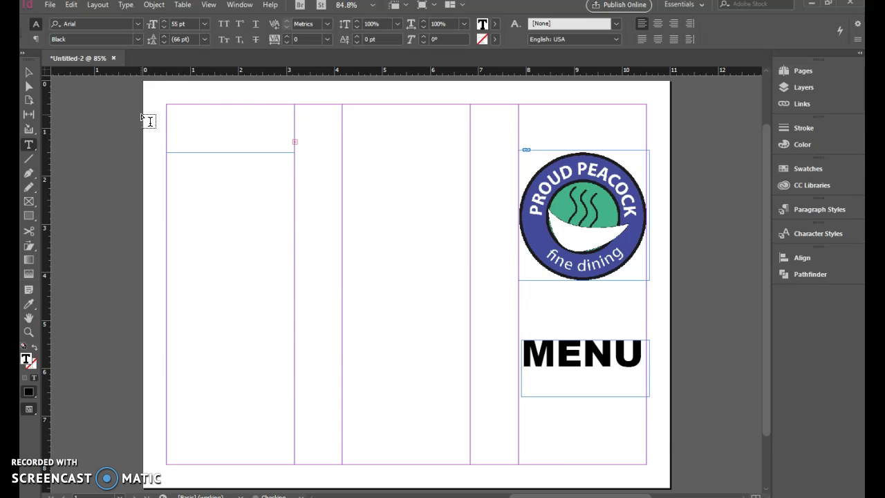
left_click(28, 73)
left_click(163, 111)
double_click(221, 127)
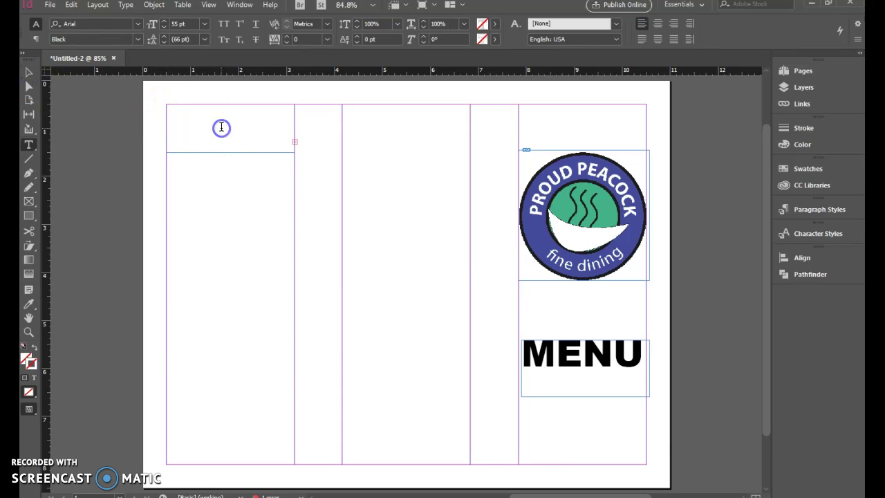
left_click(27, 72)
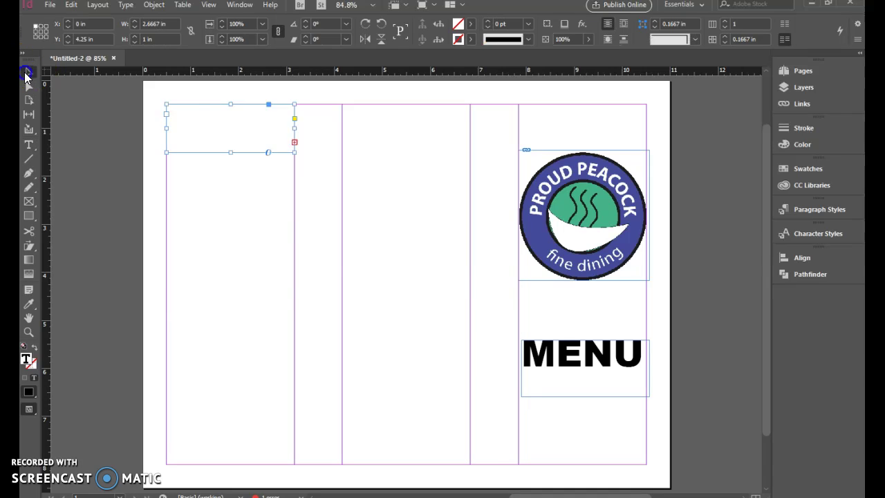
left_click_drag(296, 149, 369, 149)
double_click(288, 126)
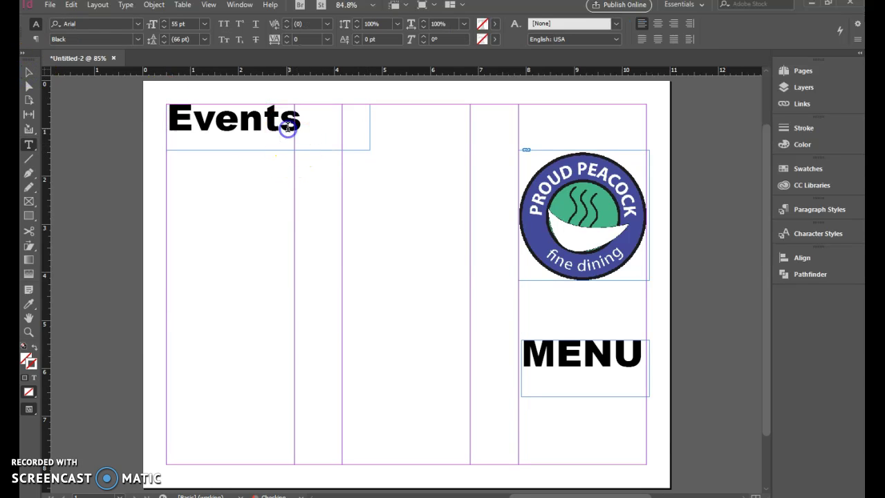
left_click_drag(288, 127, 182, 125)
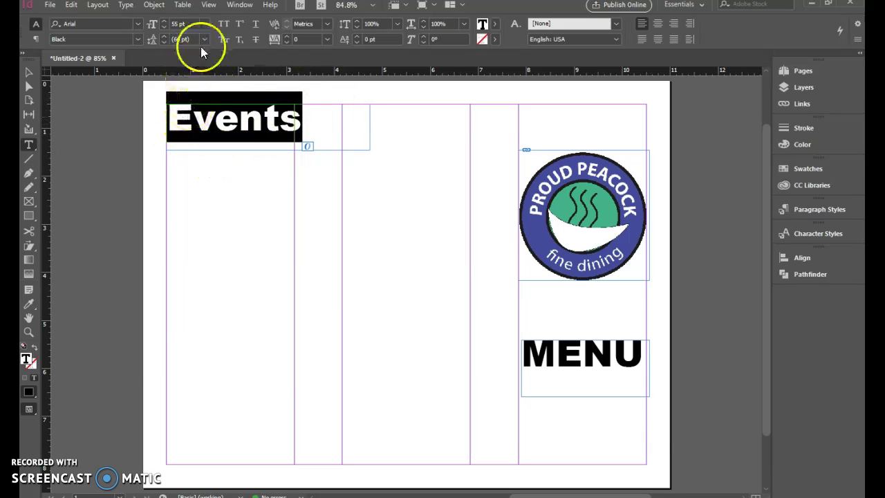
Set Events to 36 pt and shrink its text frame to fit
left_click(204, 23)
left_click(188, 190)
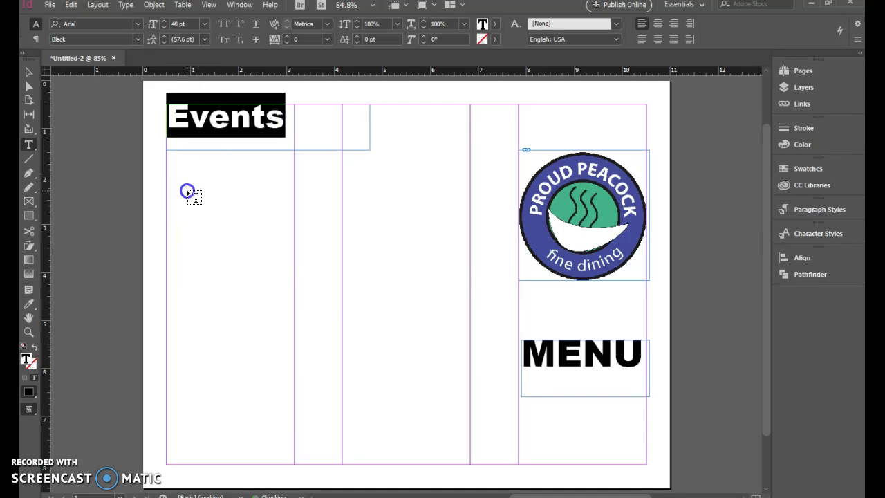
left_click(205, 24)
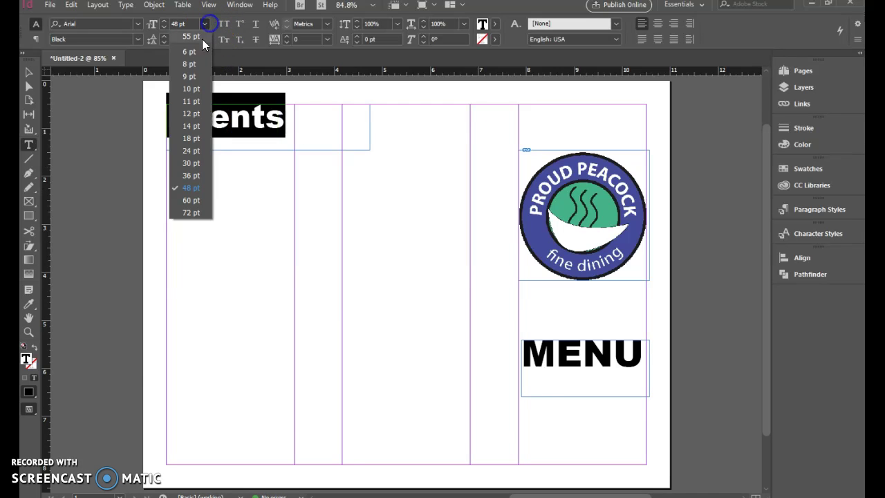
left_click(191, 175)
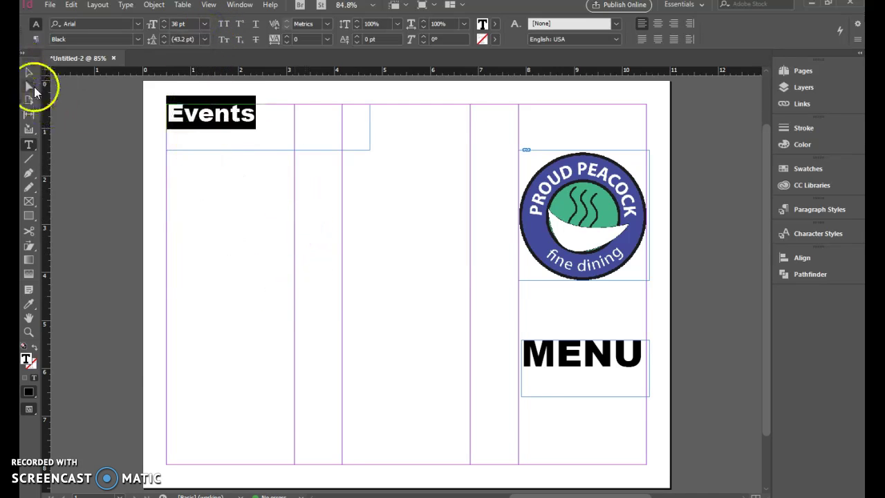
left_click(28, 72)
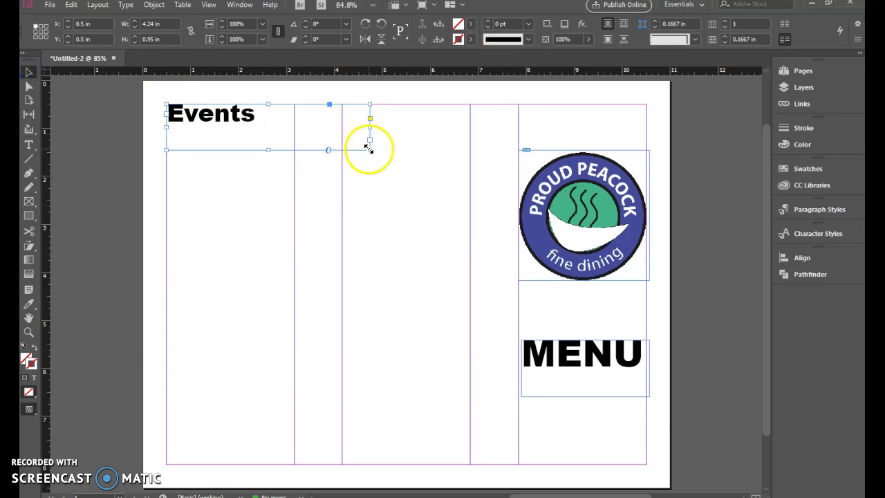
left_click_drag(370, 149, 295, 136)
left_click(401, 355)
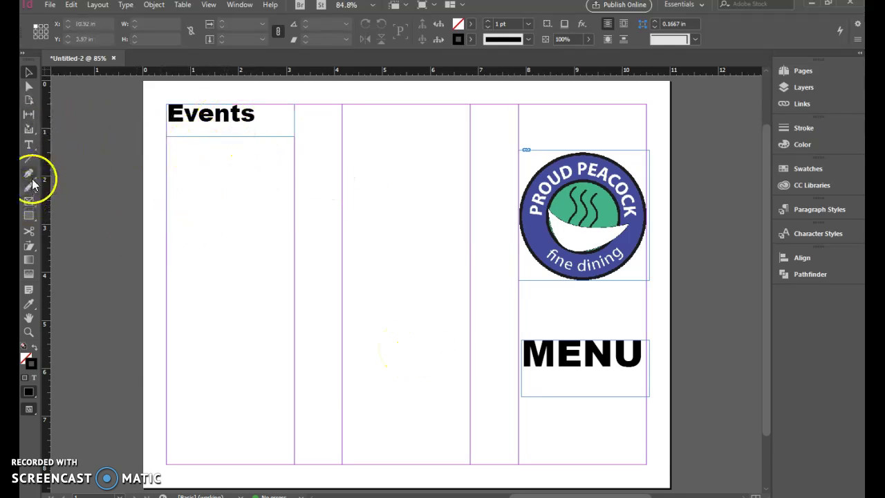
Draw a new text frame below Events for Fancy Friday and set its font to Arial
left_click(29, 145)
left_click_drag(167, 169, 294, 385)
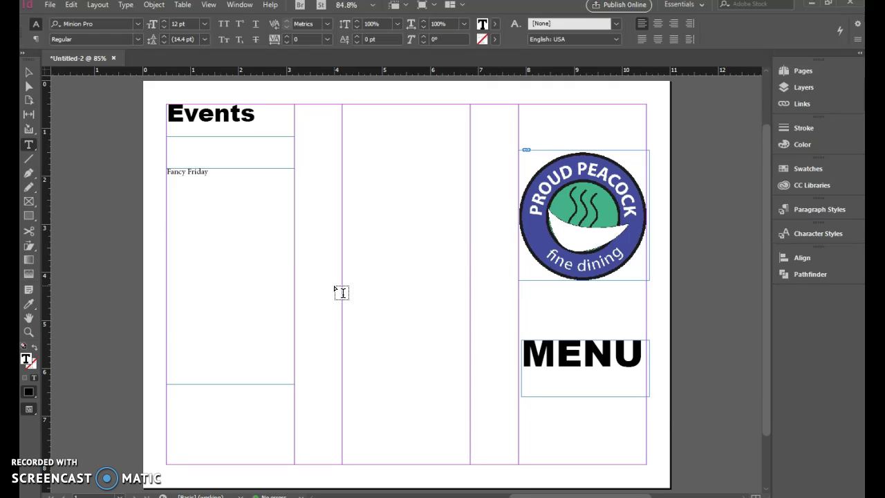
left_click(137, 23)
type("ar")
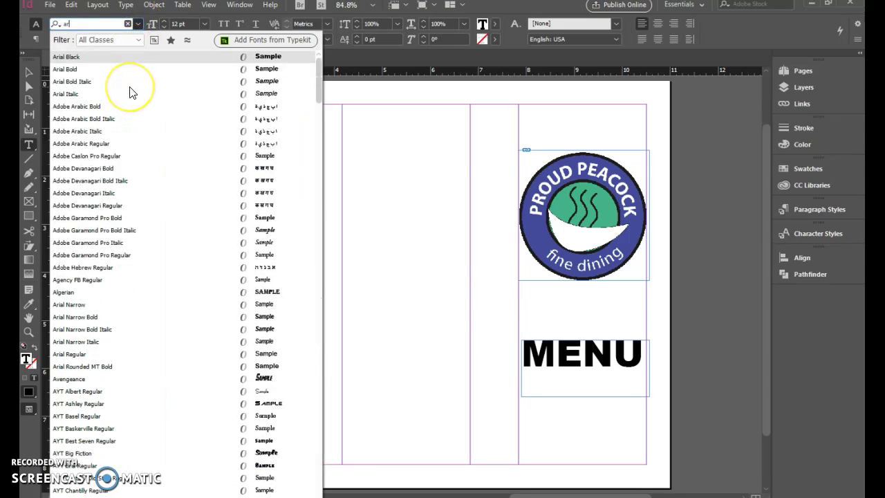
left_click(100, 69)
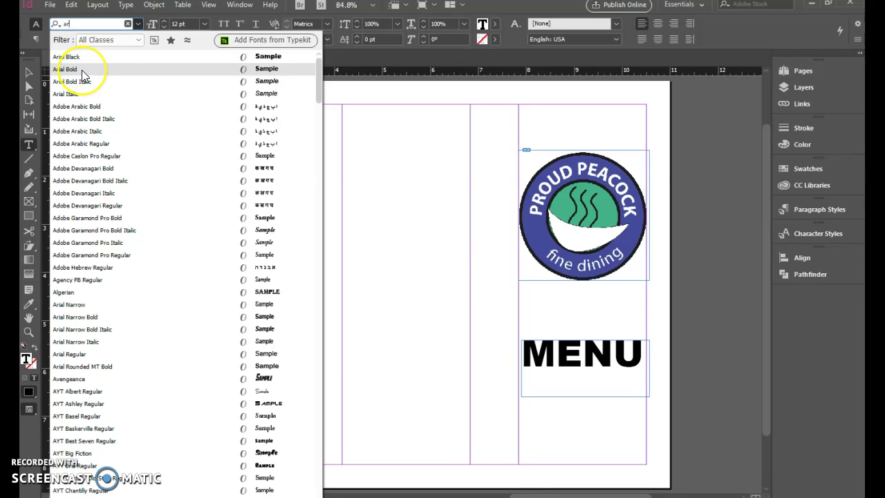
type("ial")
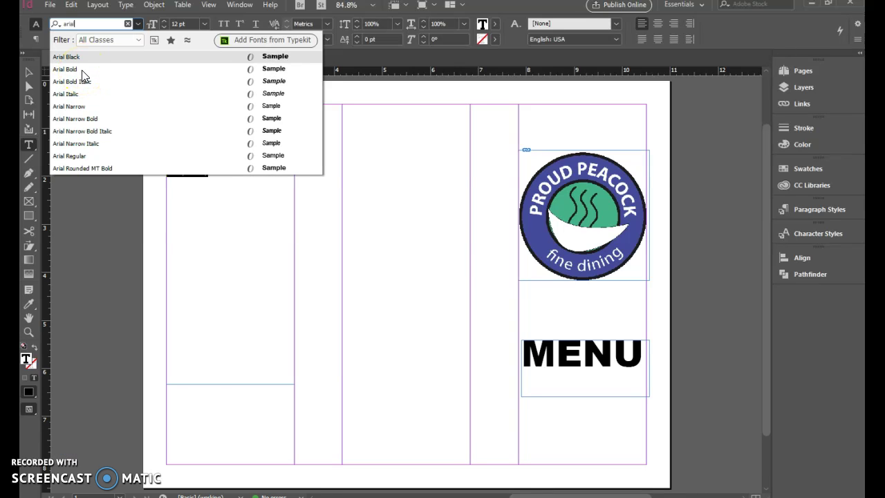
key("Return")
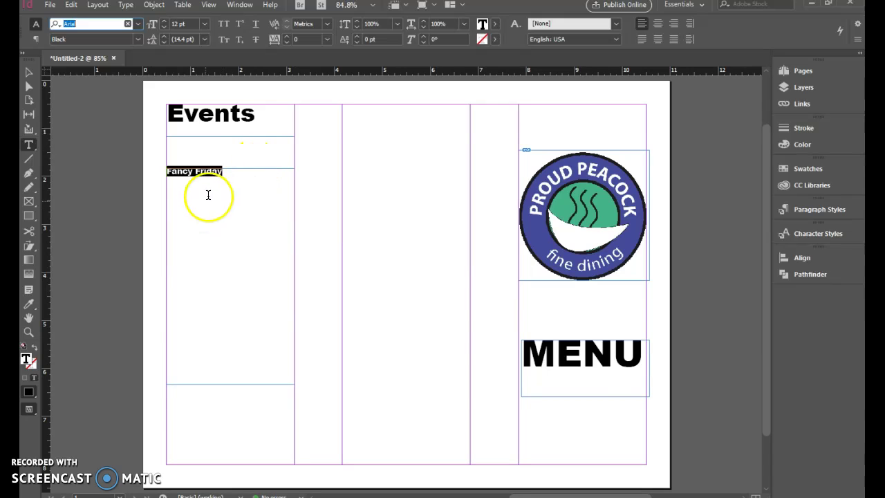
Make Fancy Friday Bold, then reselect its frame and resume editing the text
left_click(138, 38)
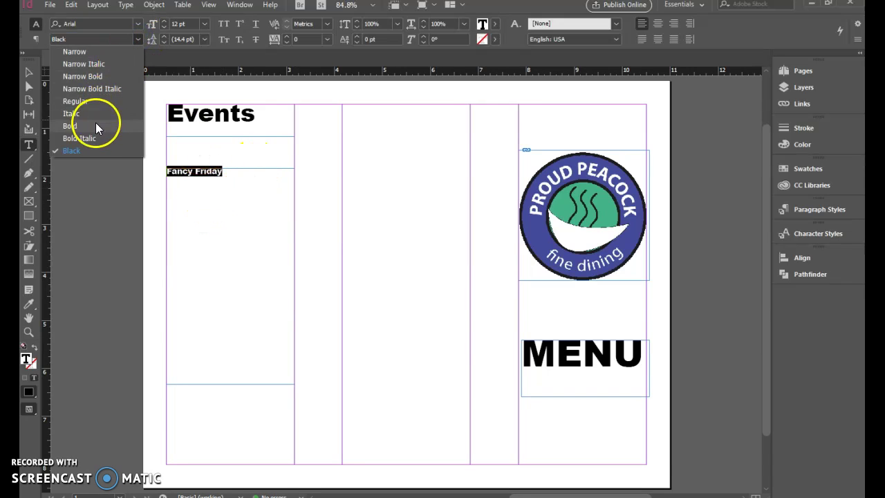
left_click(89, 102)
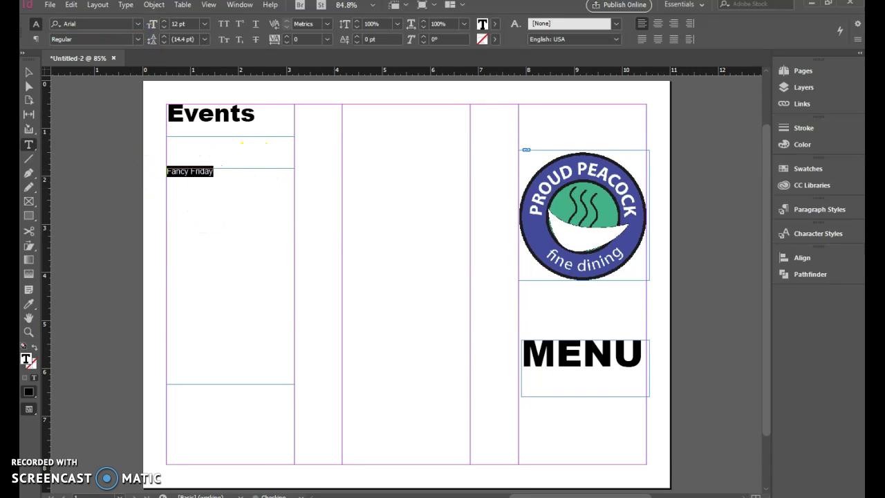
left_click(137, 39)
left_click(91, 125)
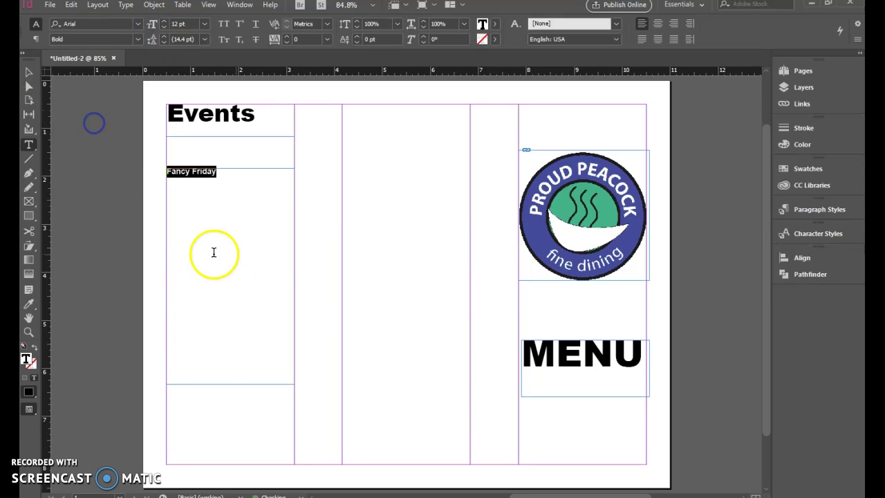
left_click(28, 71)
left_click(224, 179)
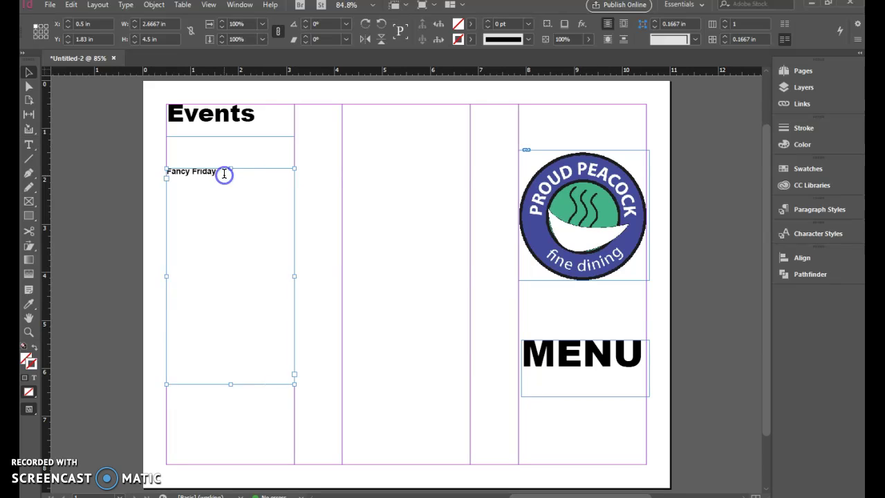
double_click(224, 173)
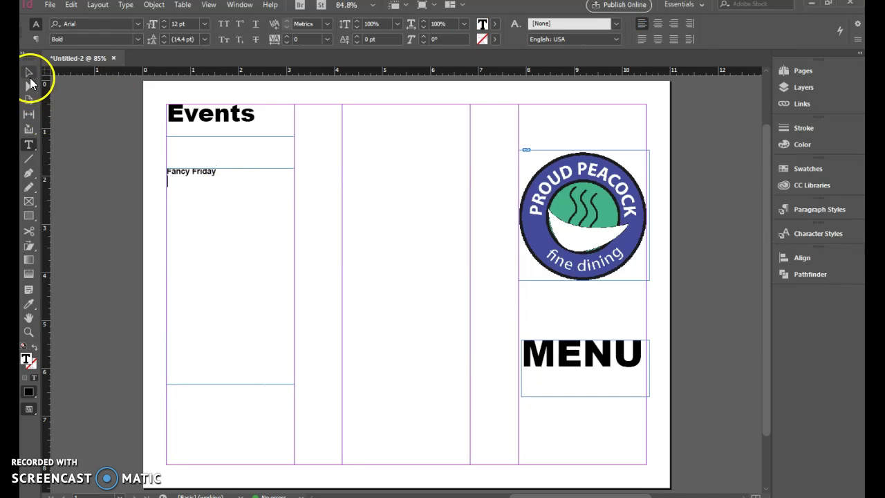
Start a new line under Fancy Friday set to Regular weight
key("Return")
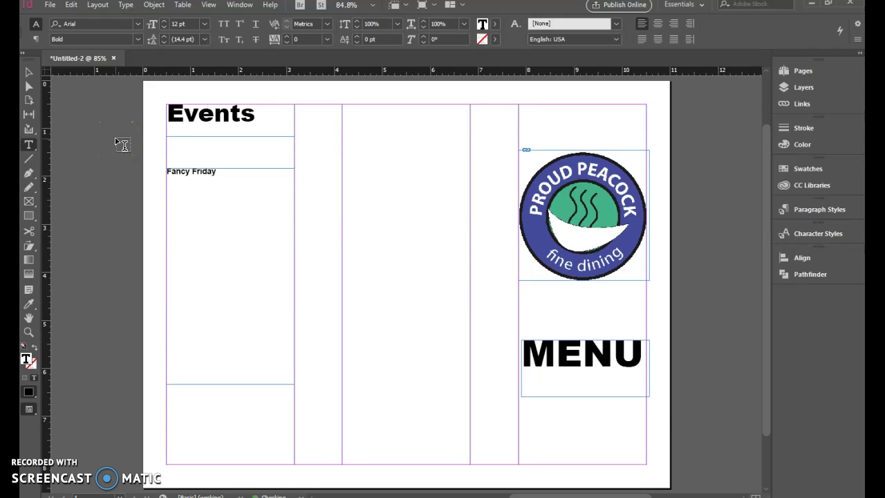
left_click(197, 183)
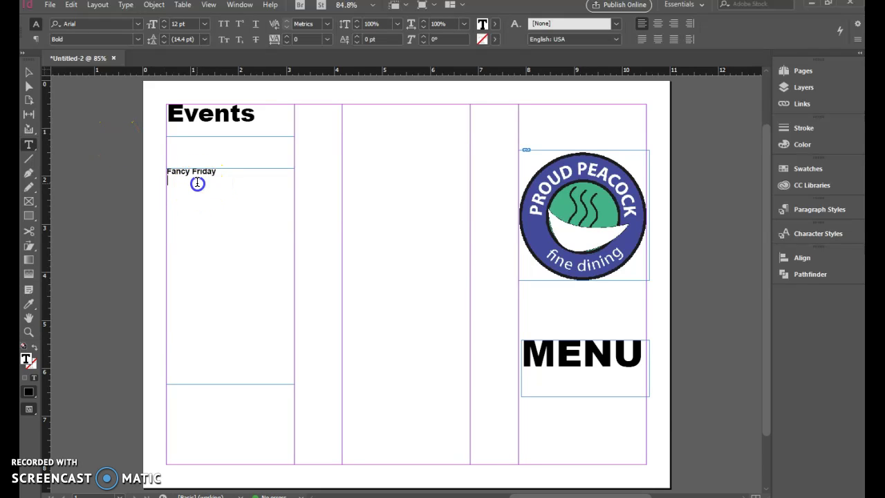
left_click(137, 40)
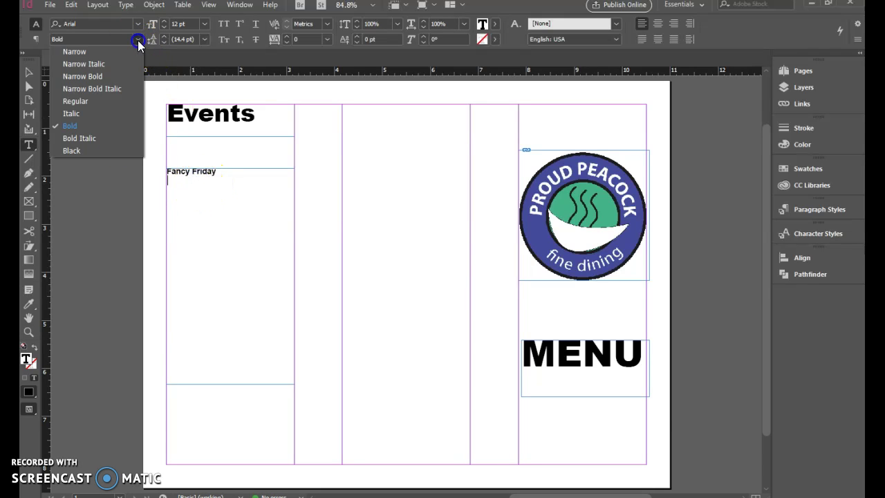
left_click(90, 101)
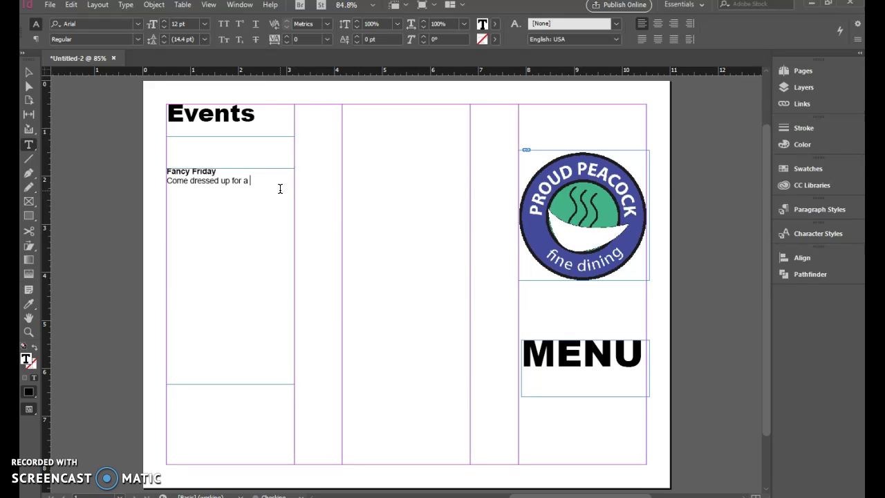
Type 'Come dressed up for a night out!' and 'Half price fancy drinks!', fixing typos
type("night out!")
key("ctrl+shift+b")
key("ctrl+shift+b")
type("alf price ")
type("pancy ")
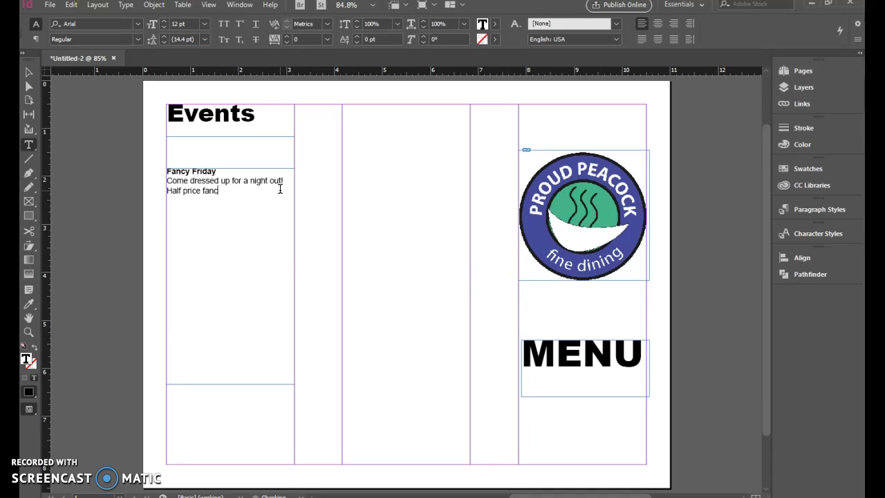
type("drink")
key("BackSpace")
key("BackSpace")
key("BackSpace")
Duplicate the Fancy Friday frame and move it to the bottom of the middle panel
left_click(27, 71)
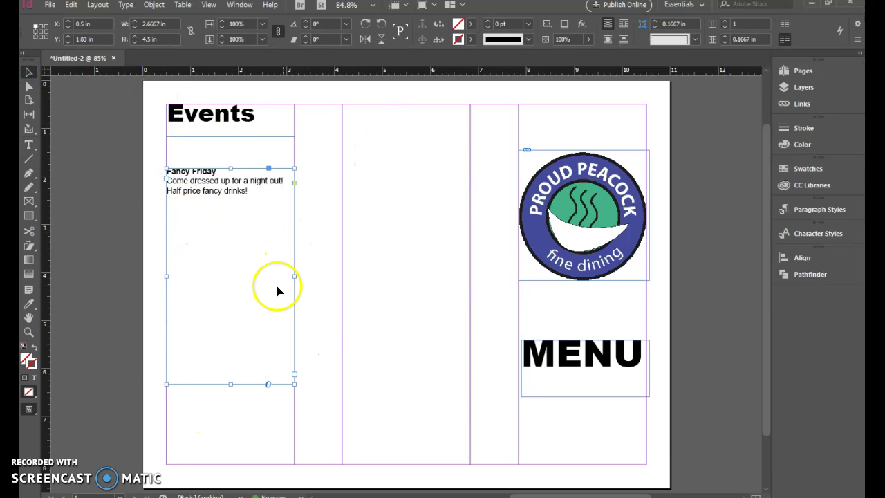
key("ctrl+v")
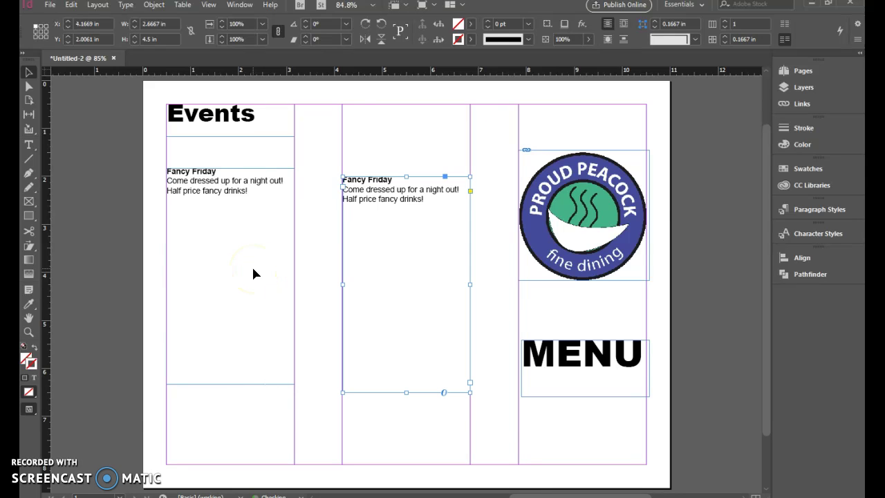
left_click_drag(411, 231, 405, 367)
left_click_drag(408, 324, 409, 185)
left_click_drag(397, 242, 395, 450)
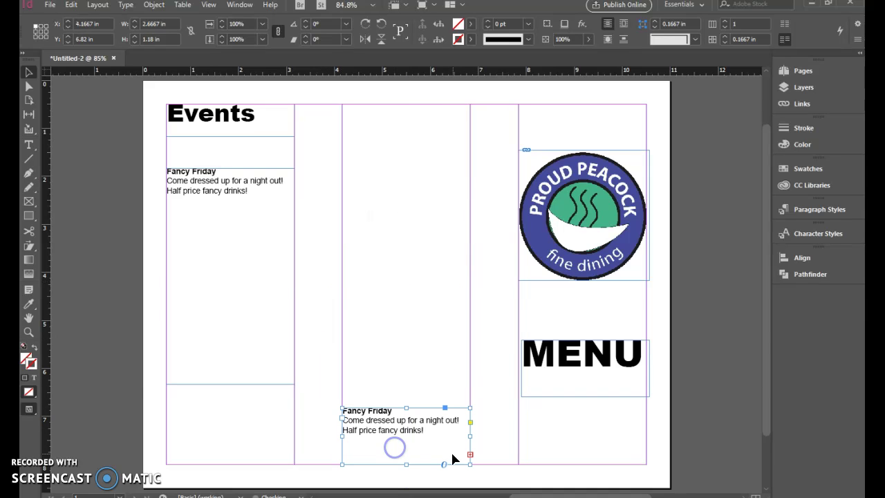
Retitle the copy Hours and list Monday-Thursday 4-10pm, Friday - Saturday 4-12pm
double_click(426, 433)
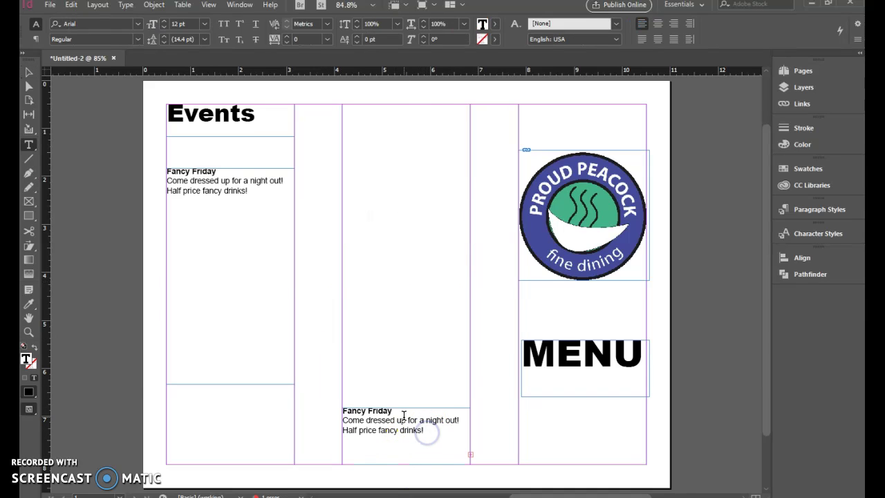
left_click_drag(402, 421, 338, 407)
left_click(385, 408)
double_click(381, 408)
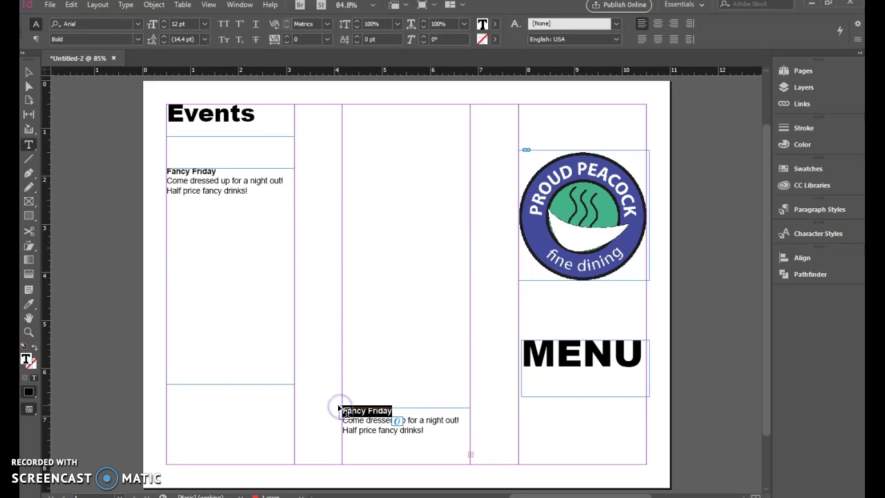
type("Fours")
key("Down")
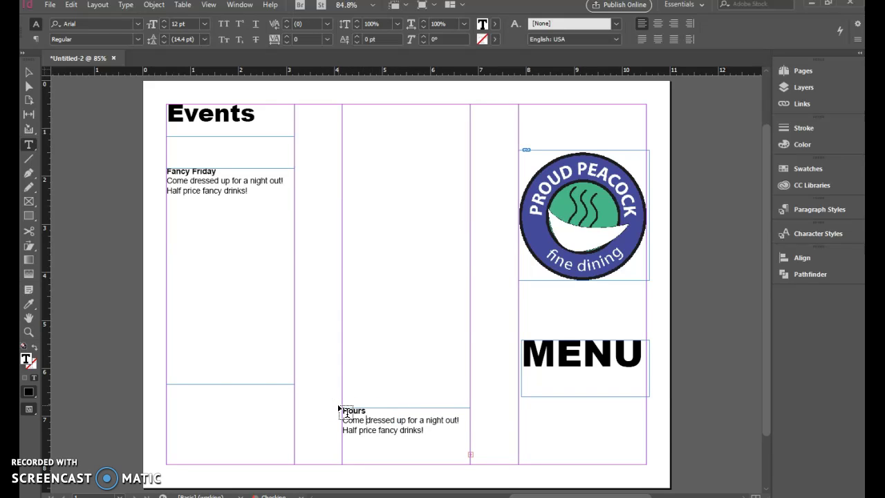
key("ctrl+shift+End")
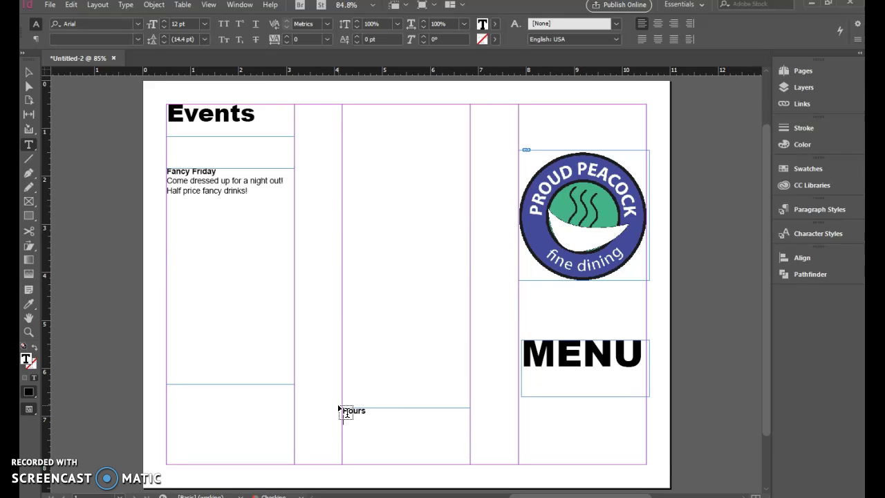
key("BackSpace")
type("Monday-Thursday")
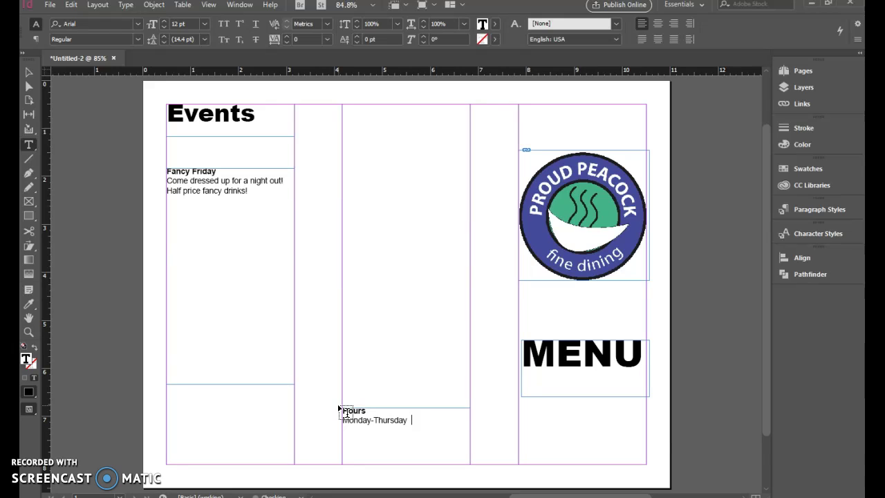
type(" 4-")
type("10pm ")
type("Fr")
type("iday")
type(" - Saturday")
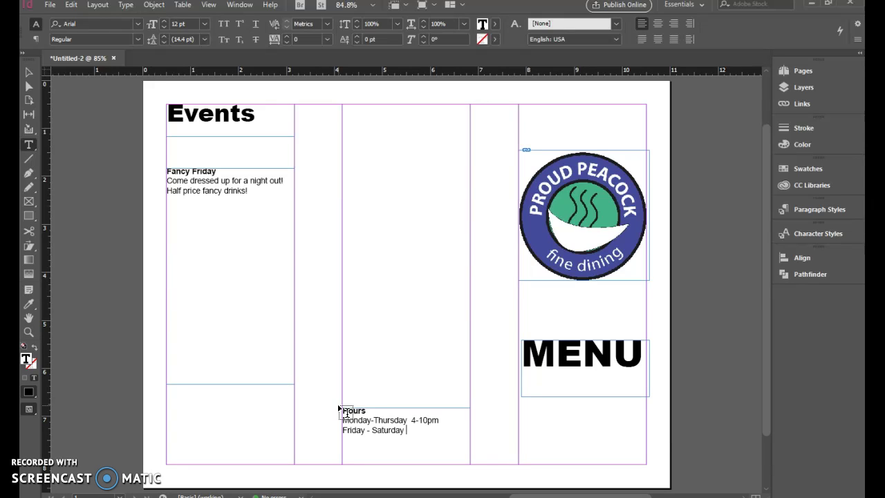
type(" 4-12pm")
left_click(27, 74)
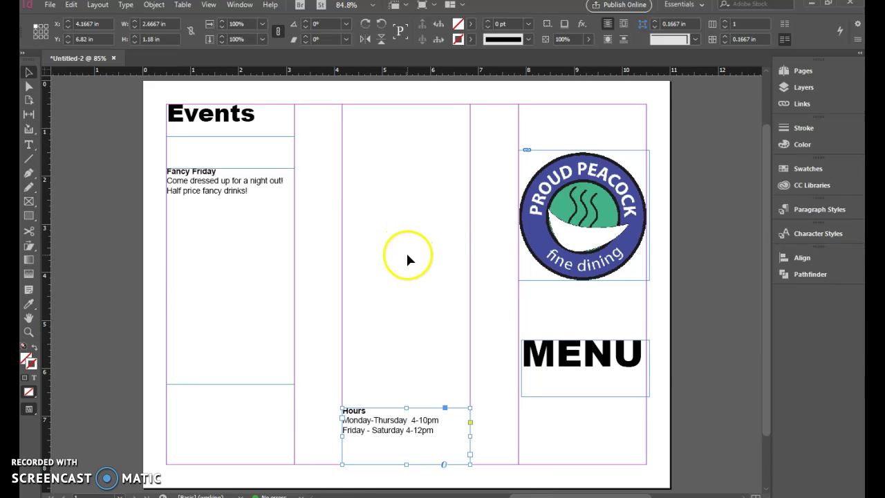